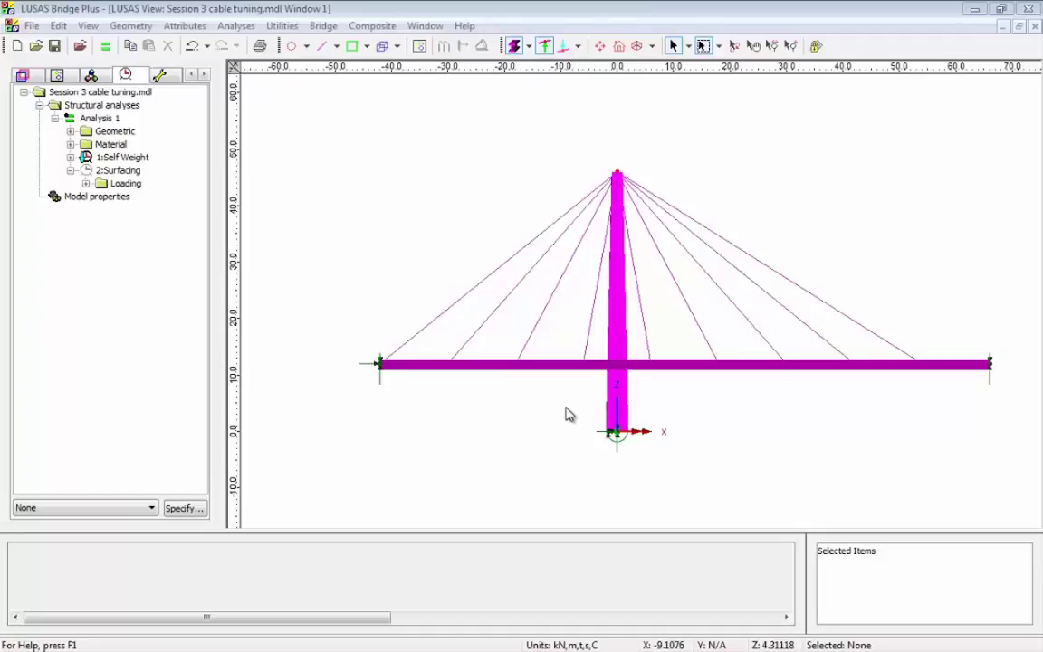
Step: Inspect the Steel Box Deck section properties in the model's attributes list
{"action": "left_click", "coordinate": [637, 46]}
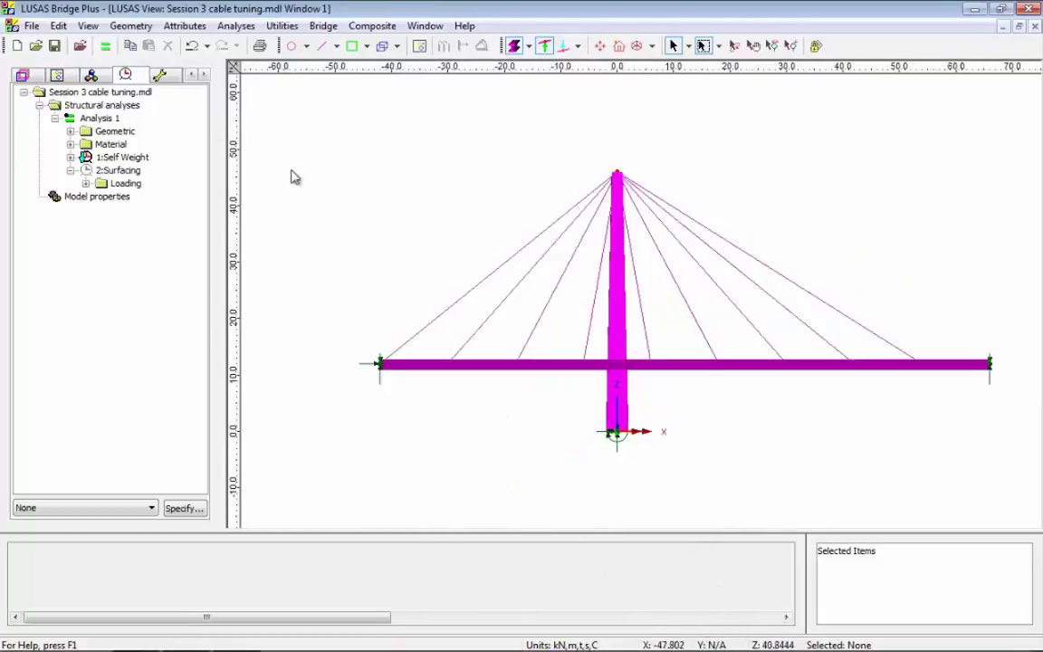
{"action": "left_click", "coordinate": [92, 76]}
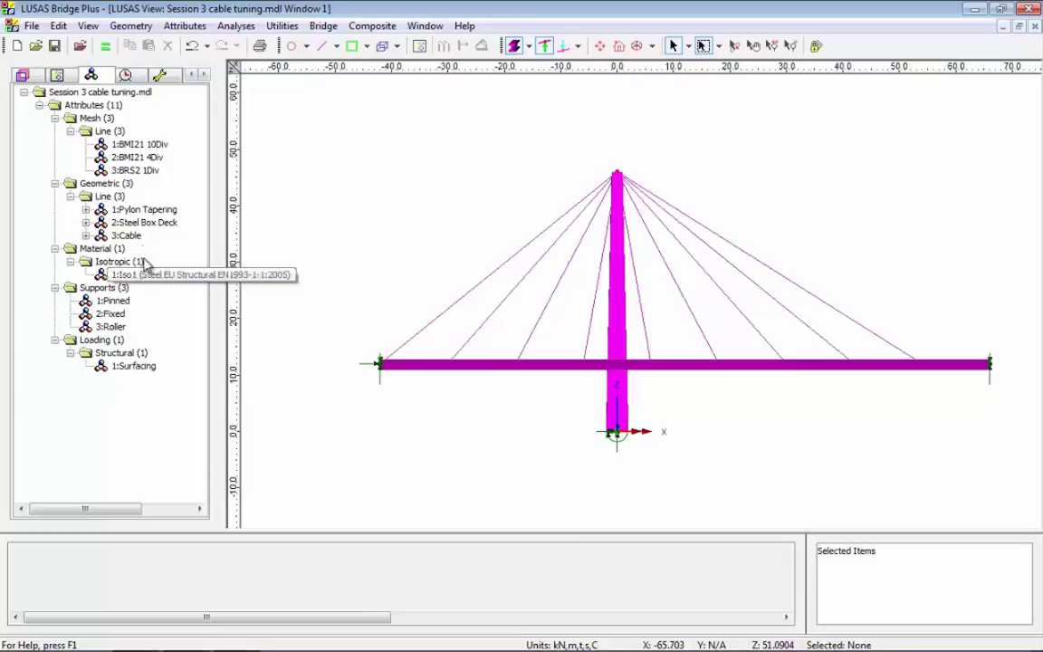
{"action": "double_click", "coordinate": [149, 226]}
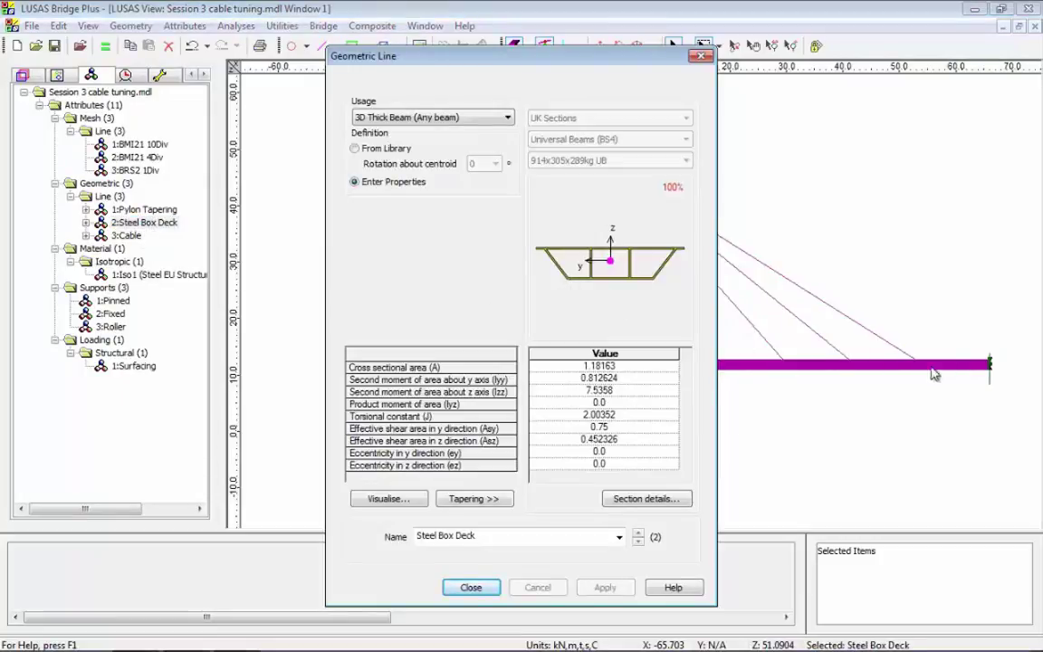
{"action": "left_click", "coordinate": [471, 588]}
{"action": "left_click", "coordinate": [125, 74]}
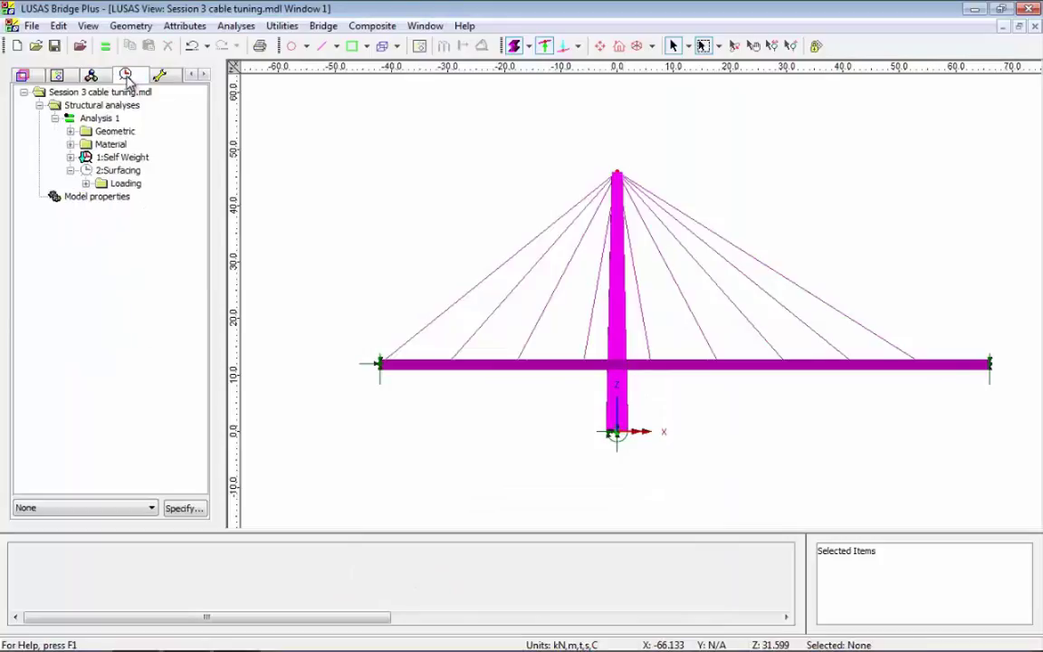
Step: Try selecting the Self Weight and Surfacing loadcases, then clear the selection
{"action": "left_click", "coordinate": [127, 157]}
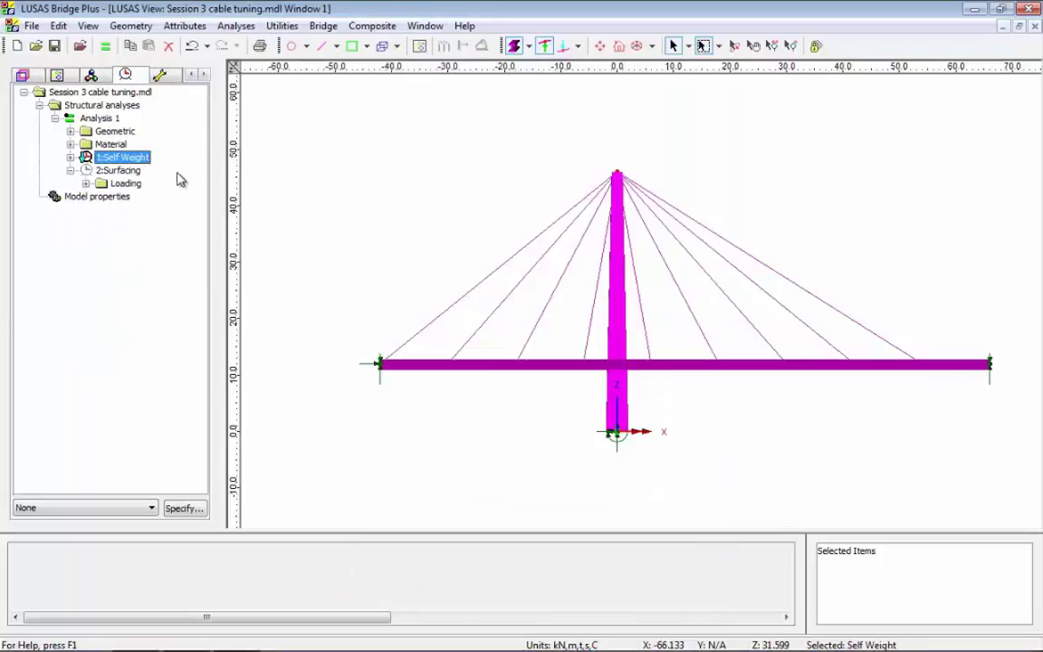
{"action": "left_click", "coordinate": [127, 172]}
{"action": "left_click", "coordinate": [507, 298]}
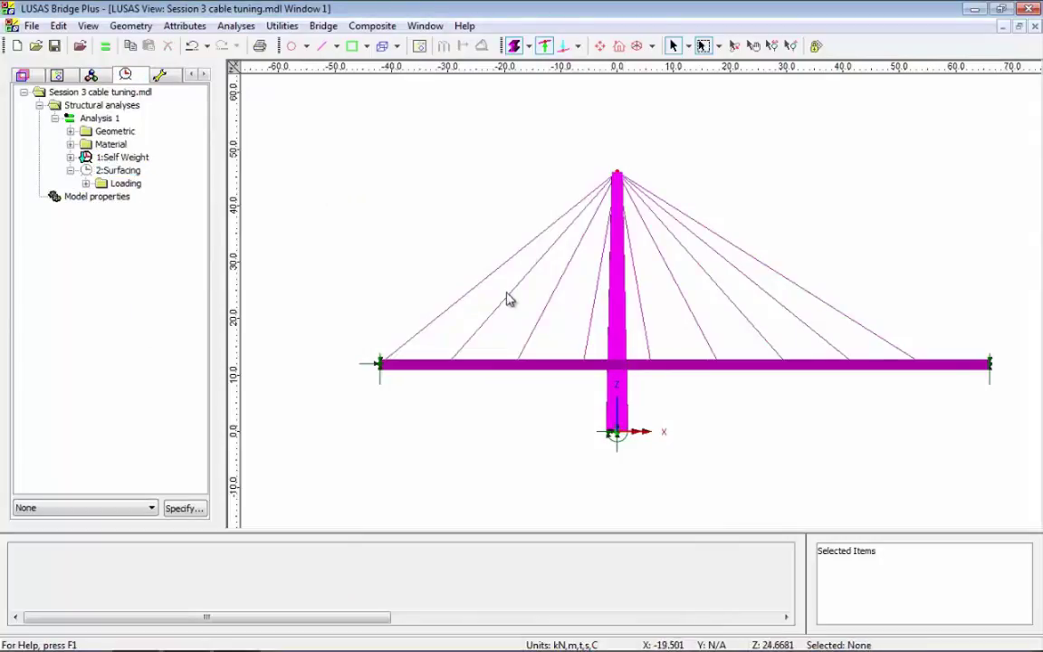
Step: Try selecting three stay cables, deselect them, then select tower-top Point 12
{"action": "left_click", "coordinate": [491, 291]}
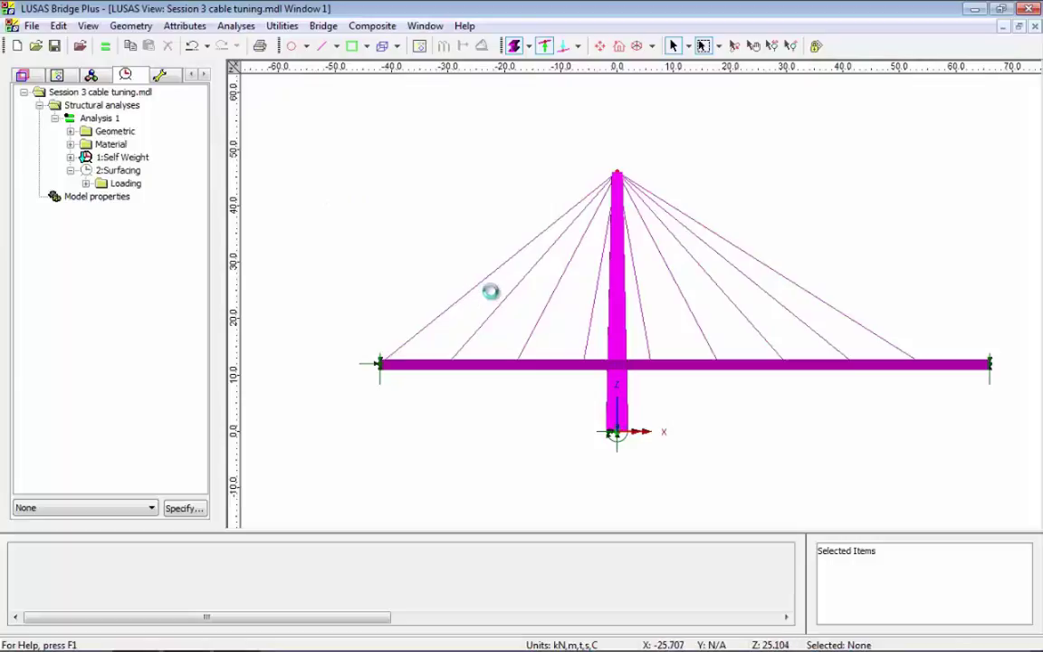
{"action": "left_click", "coordinate": [500, 306], "text": "shift"}
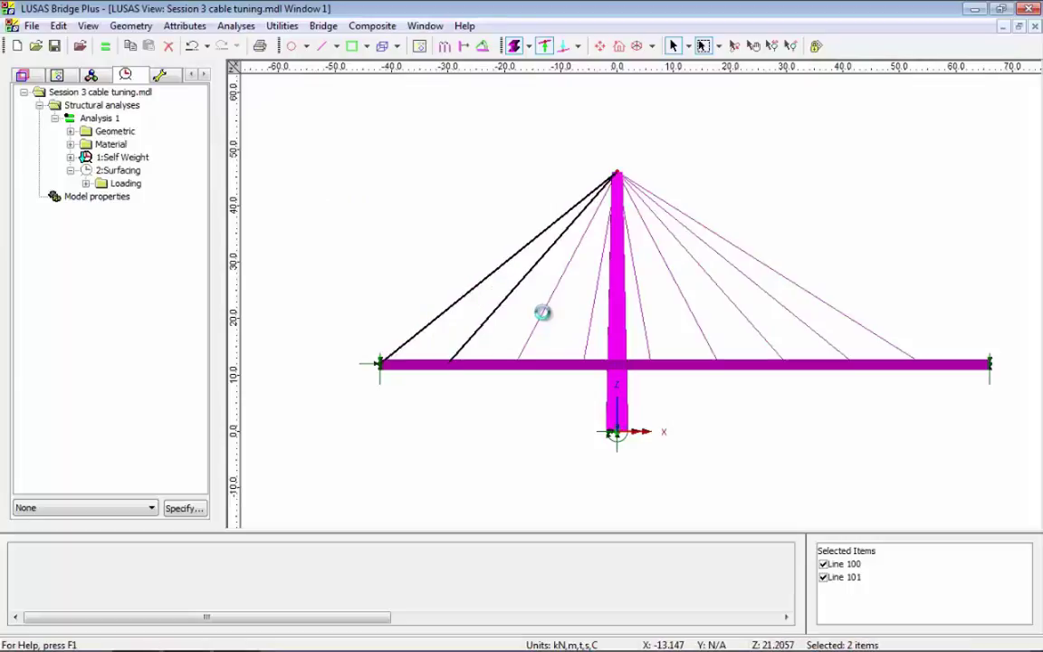
{"action": "left_click", "coordinate": [542, 310], "text": "shift"}
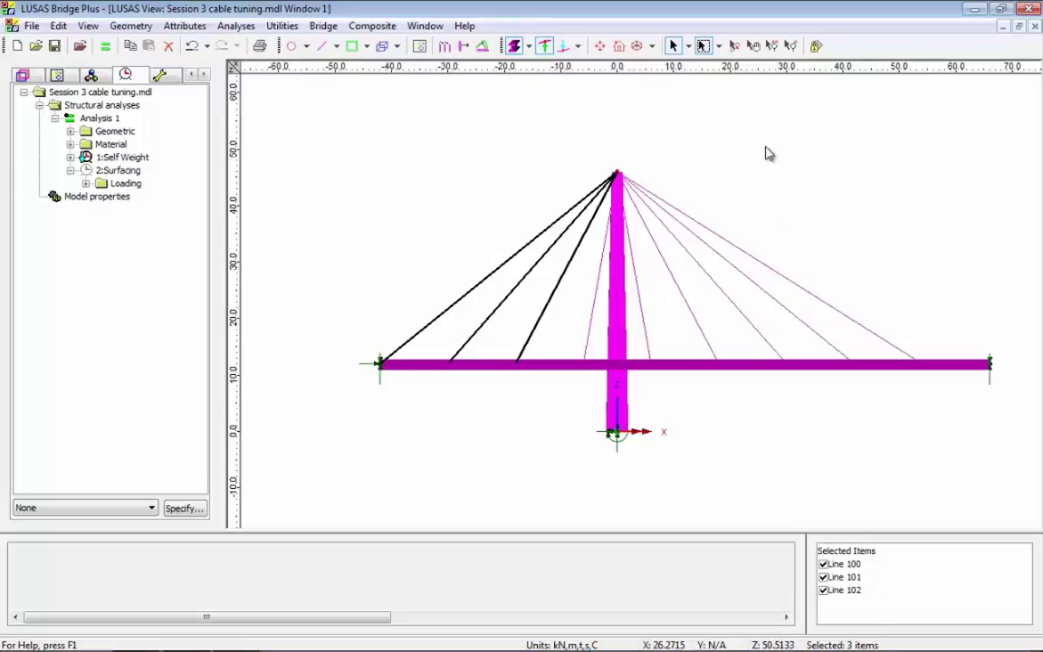
{"action": "left_click", "coordinate": [503, 177]}
{"action": "left_click", "coordinate": [615, 171]}
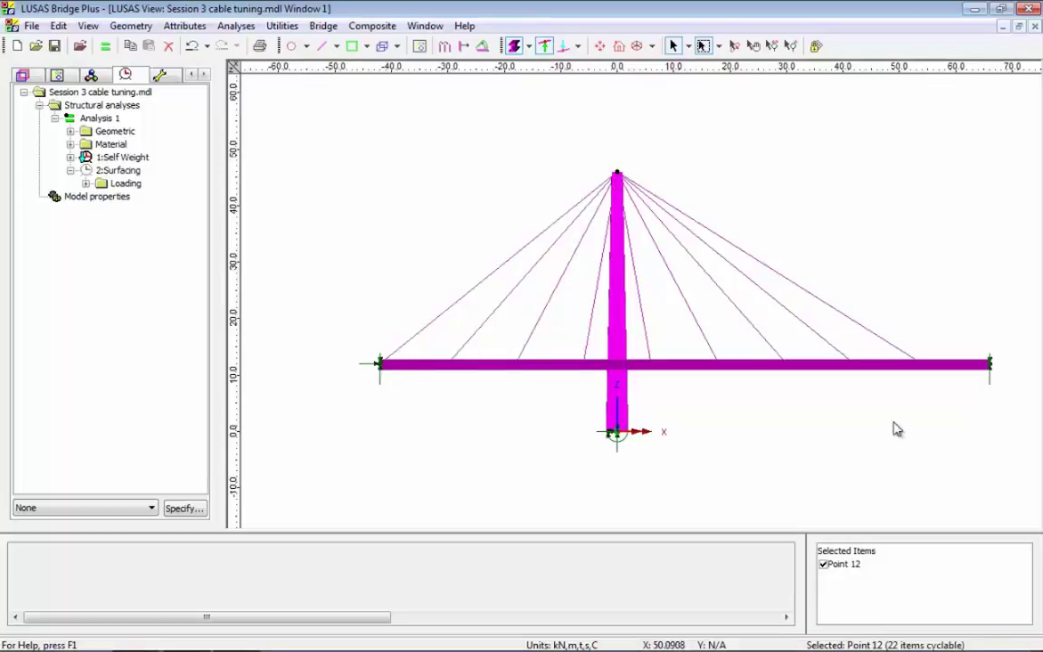
Step: Renumber the selected tower-top point as a Point with starting value 1000
{"action": "right_click", "coordinate": [671, 129]}
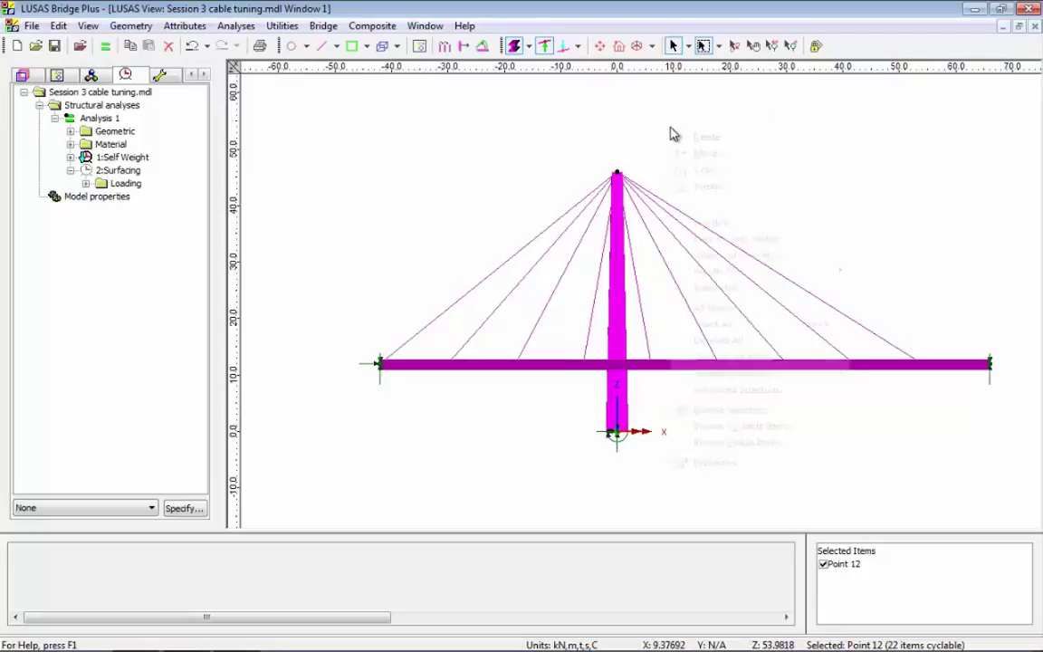
{"action": "left_click", "coordinate": [757, 290]}
{"action": "left_click", "coordinate": [486, 269]}
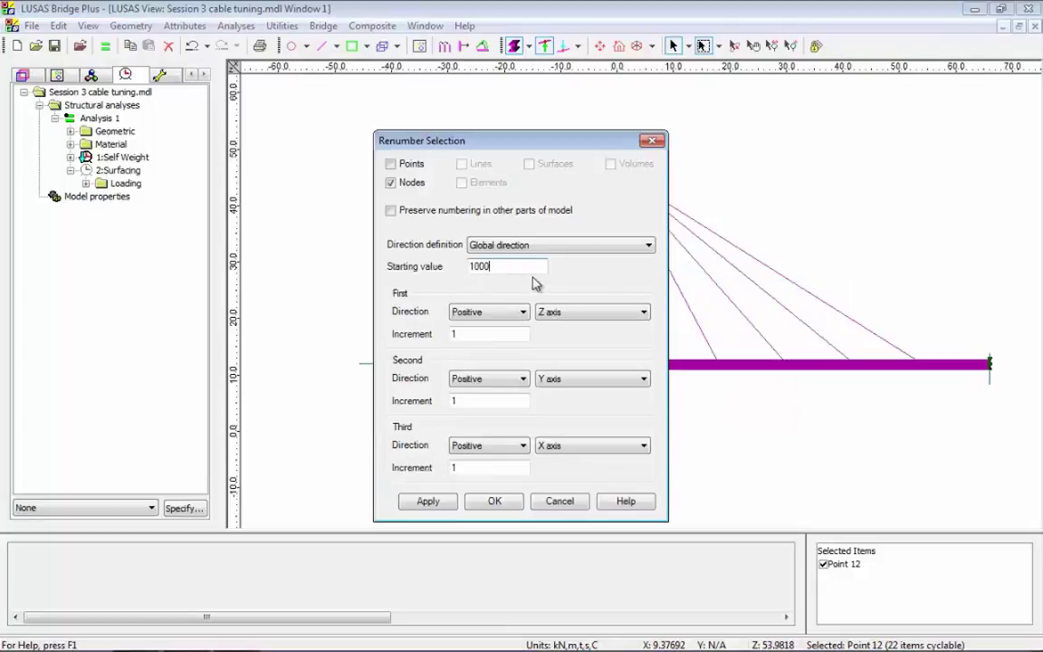
{"action": "left_click", "coordinate": [391, 182]}
{"action": "left_click", "coordinate": [391, 163]}
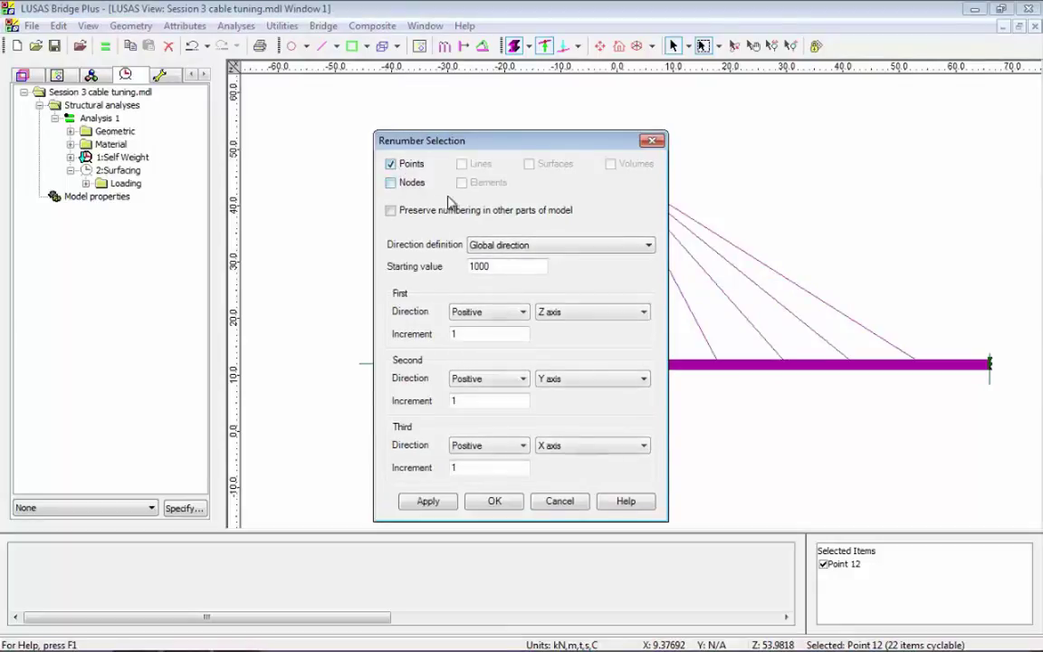
{"action": "left_click", "coordinate": [492, 503]}
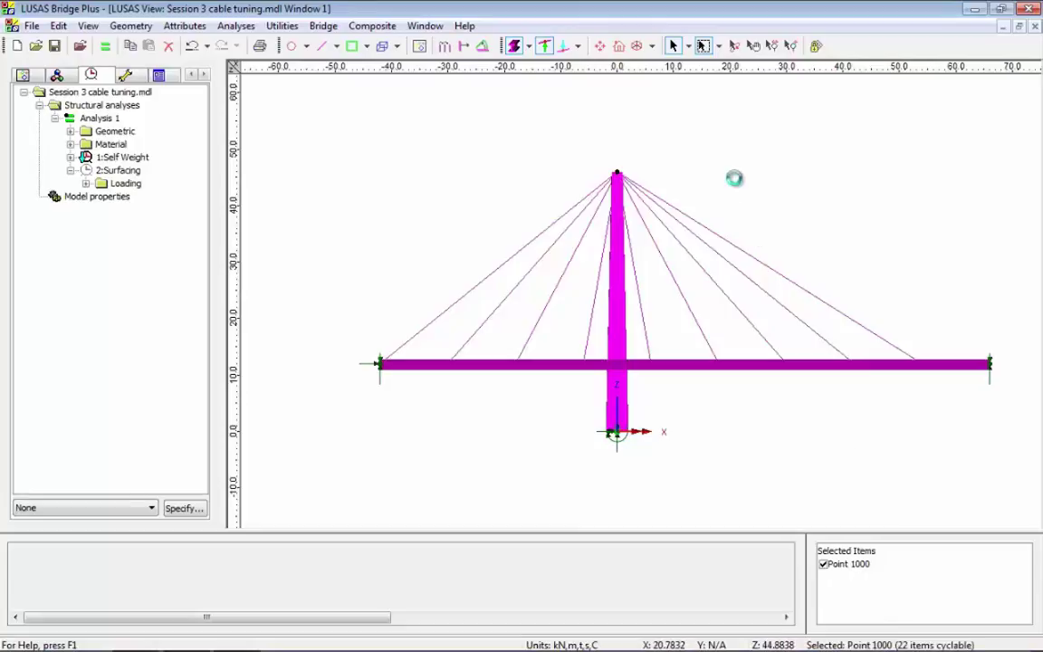
{"action": "left_click", "coordinate": [735, 186]}
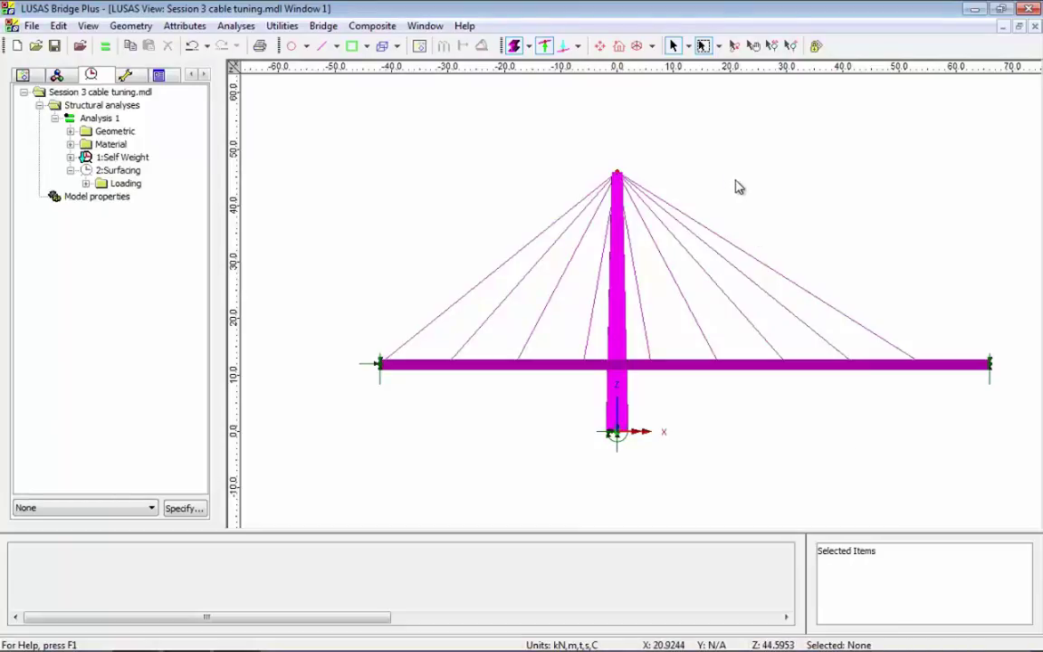
Step: Run Solve Now on the bridge model and confirm the analysis
{"action": "left_click", "coordinate": [105, 48]}
{"action": "left_click", "coordinate": [530, 434]}
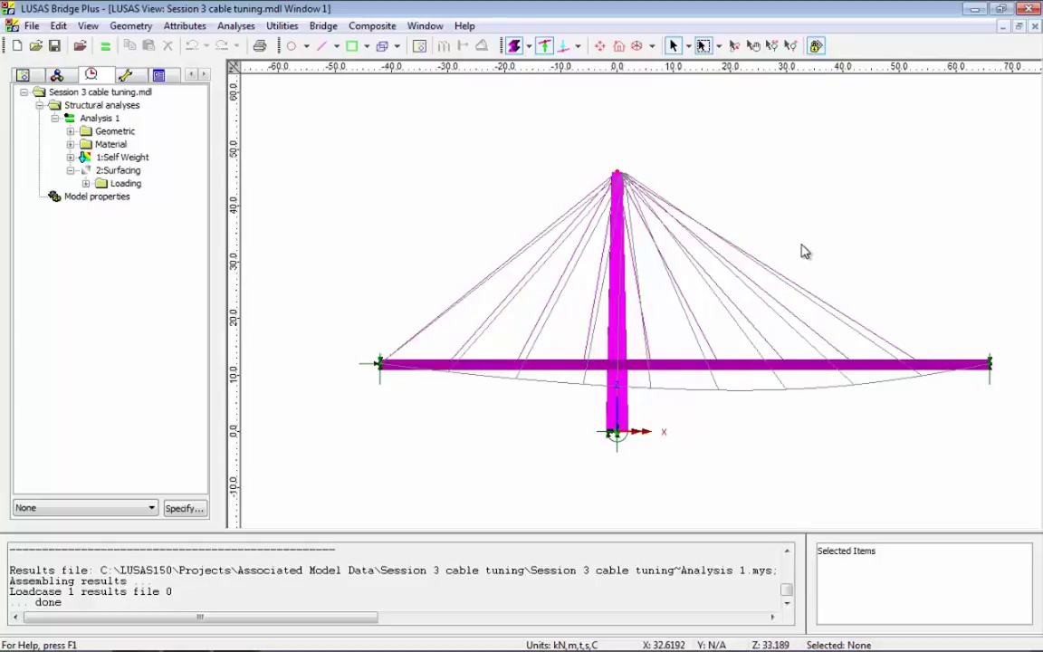
Step: Select all lines assigned the 3:Cable attribute and start a Cable Tuning Analysis
{"action": "left_click", "coordinate": [58, 76]}
{"action": "right_click", "coordinate": [131, 237]}
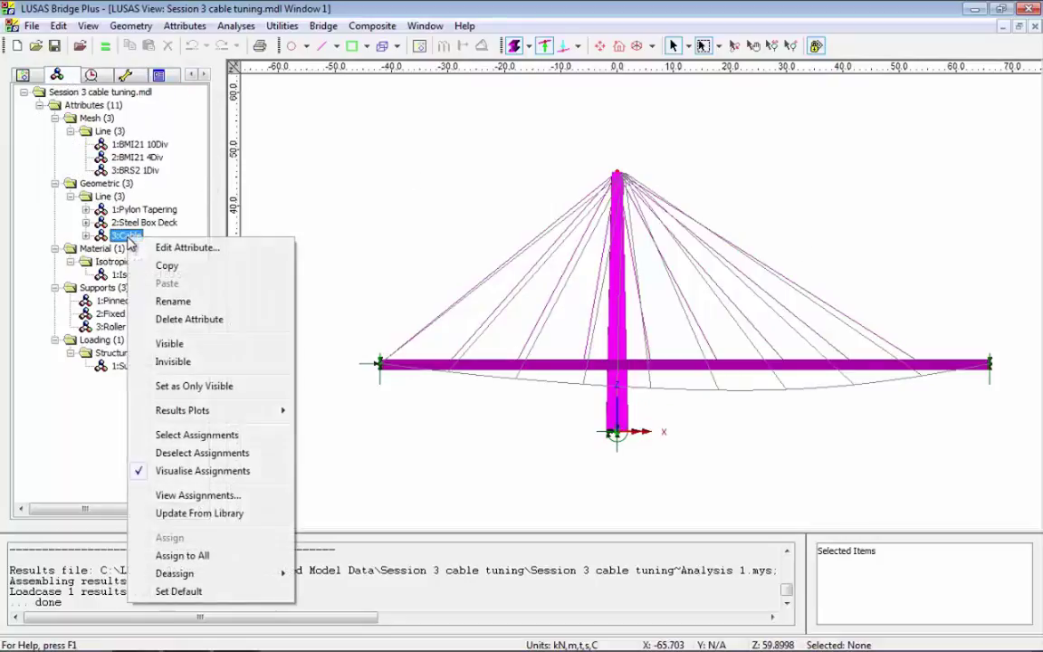
{"action": "left_click", "coordinate": [201, 435]}
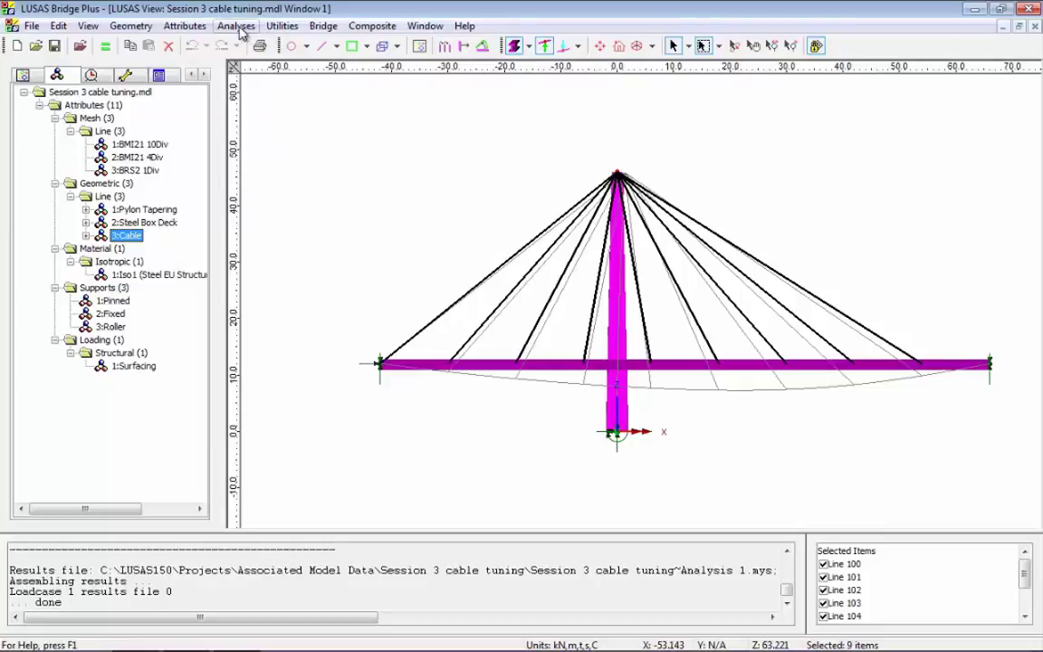
{"action": "left_click", "coordinate": [237, 27]}
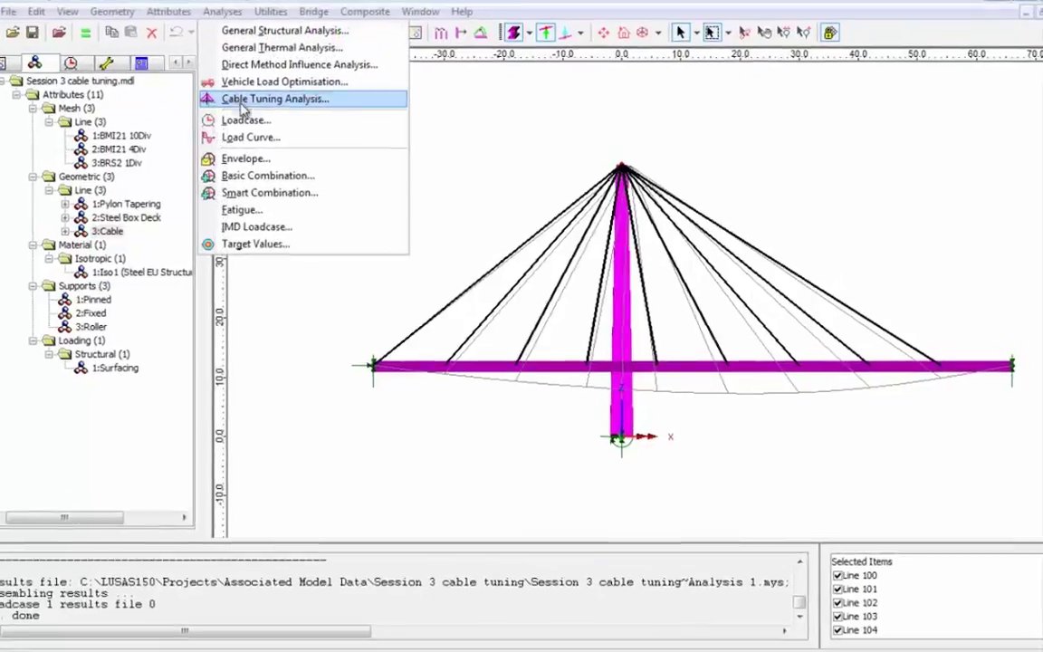
{"action": "left_click", "coordinate": [312, 109]}
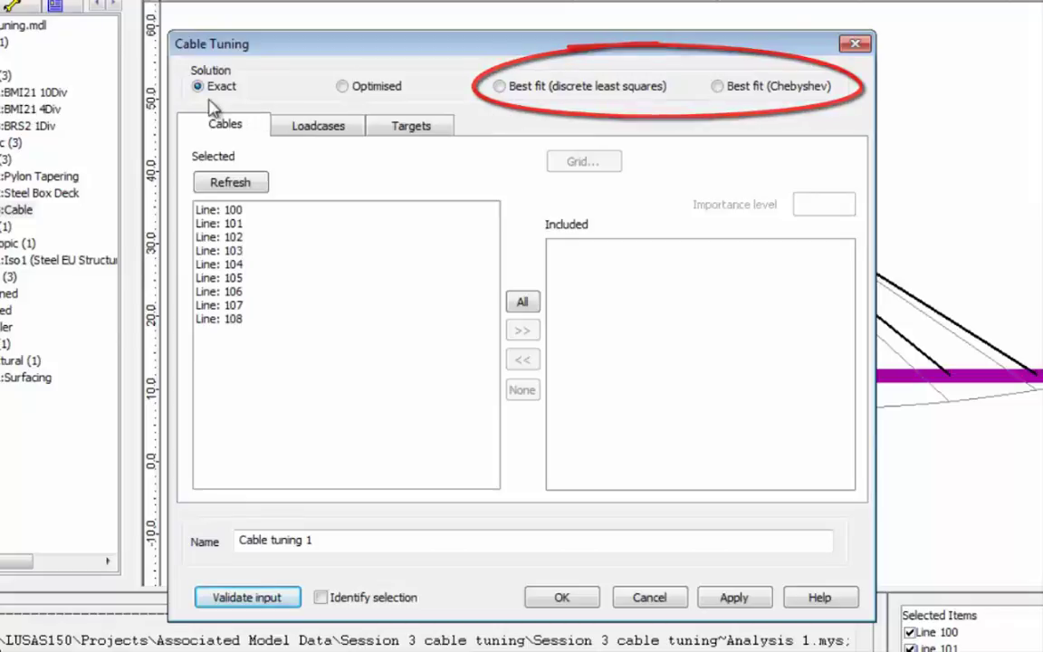
Step: Include all nine cable lines, 100–108, in the tuning
{"action": "left_click", "coordinate": [226, 211]}
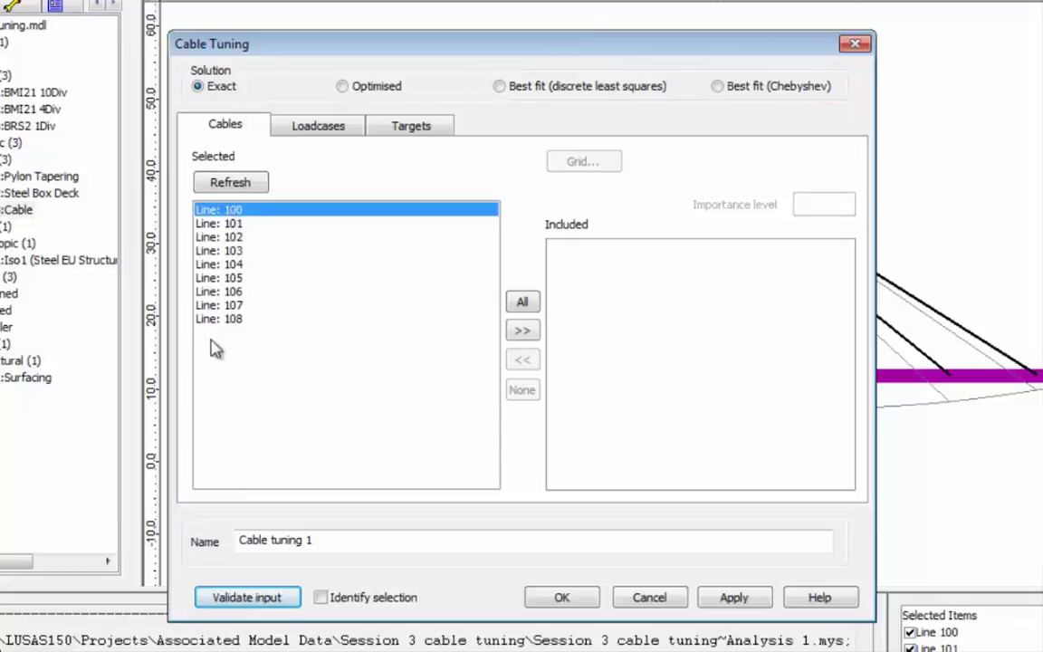
{"action": "left_click", "coordinate": [222, 331], "text": "shift"}
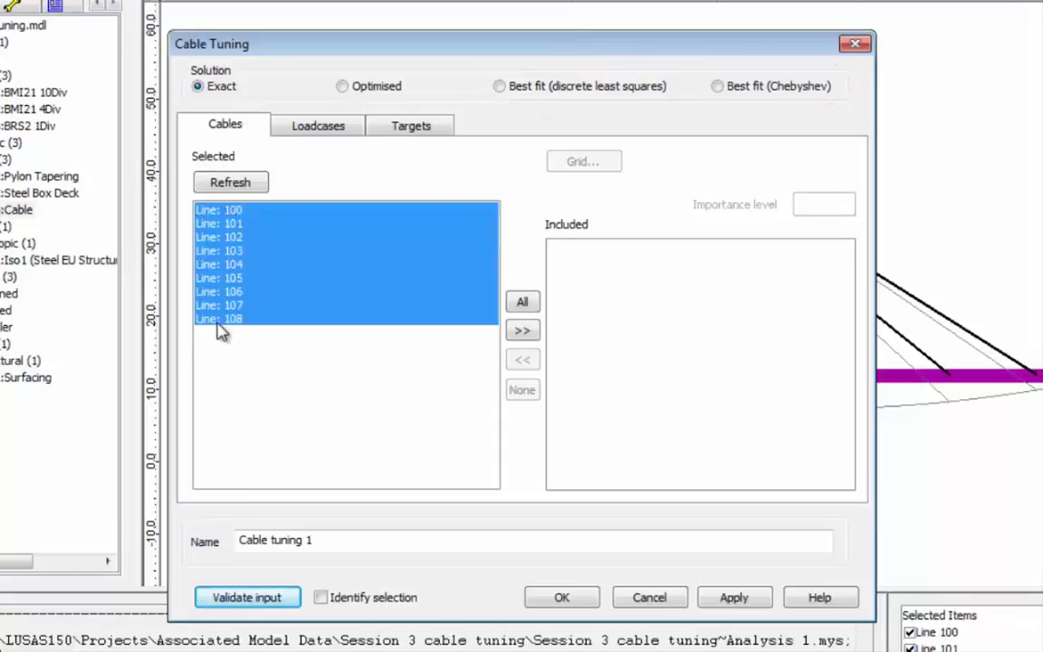
{"action": "left_click", "coordinate": [521, 302]}
Step: Include the Self Weight and Surfacing loadcases in the tuning
{"action": "left_click", "coordinate": [306, 117]}
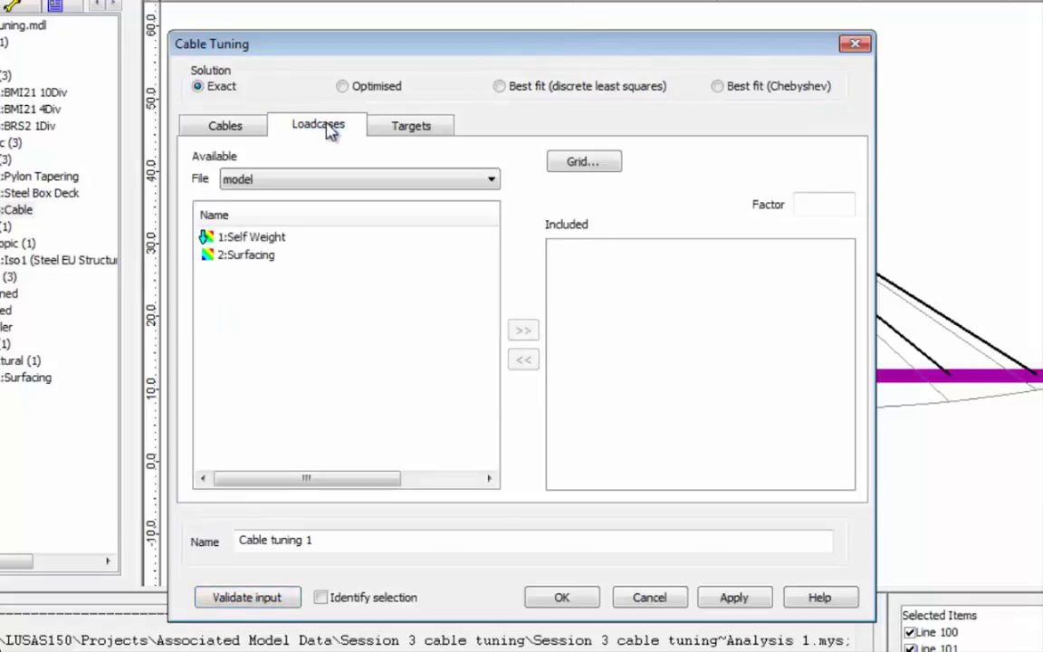
{"action": "left_click", "coordinate": [262, 240]}
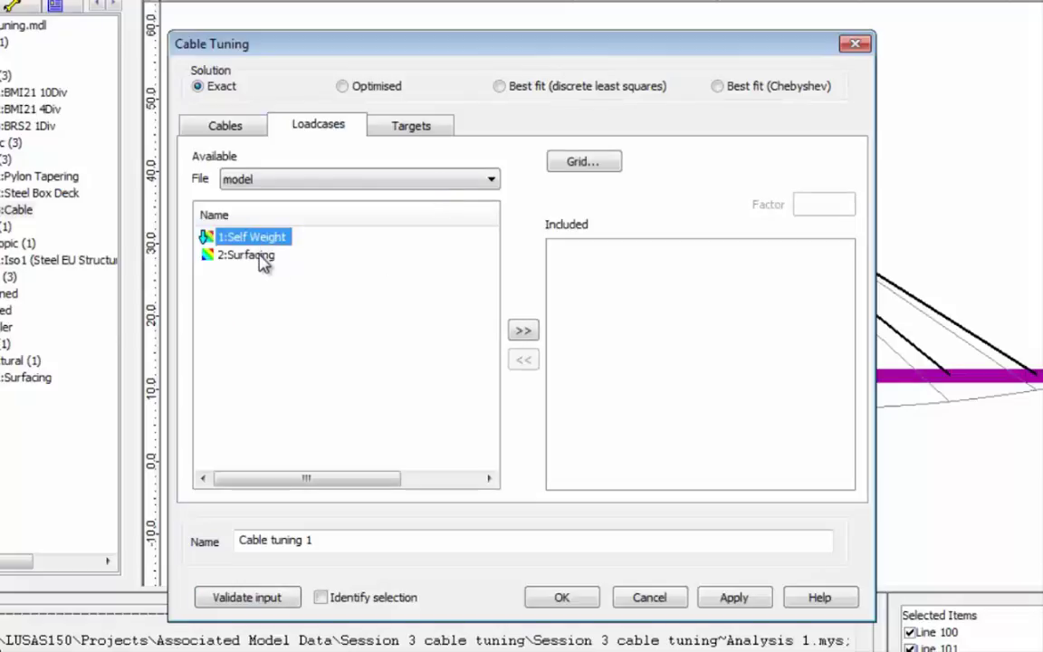
{"action": "left_click", "coordinate": [261, 257], "text": "shift"}
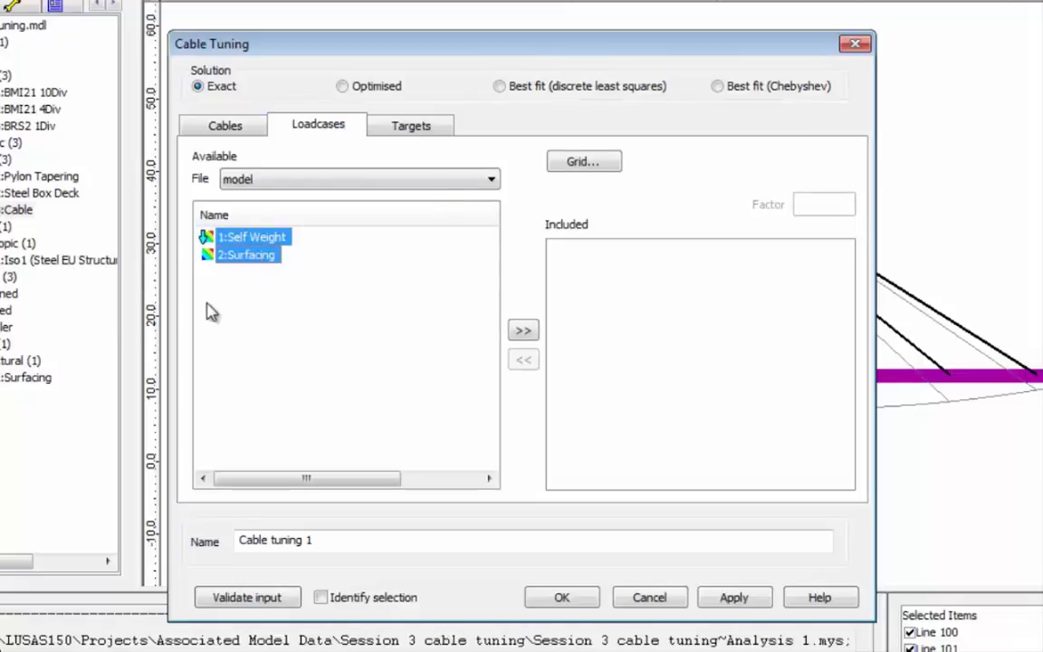
{"action": "left_click", "coordinate": [525, 332]}
{"action": "left_click", "coordinate": [415, 129]}
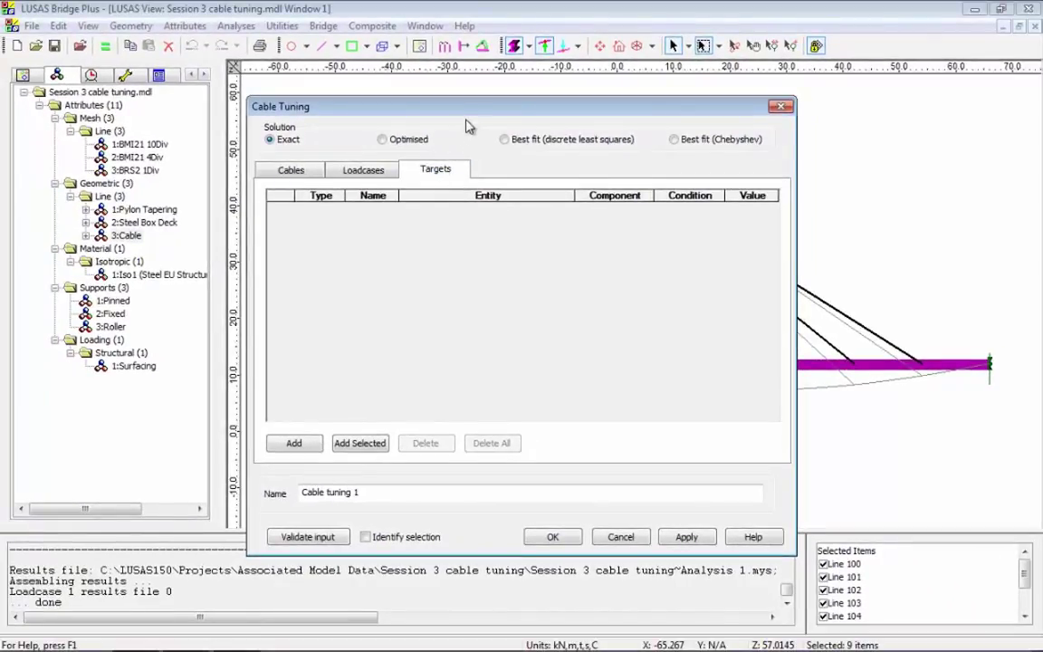
Step: Box-select the eight deck anchor points and add the pylon-top point 1000
{"action": "left_click_drag", "start_coordinate": [425, 105], "coordinate": [433, 437]}
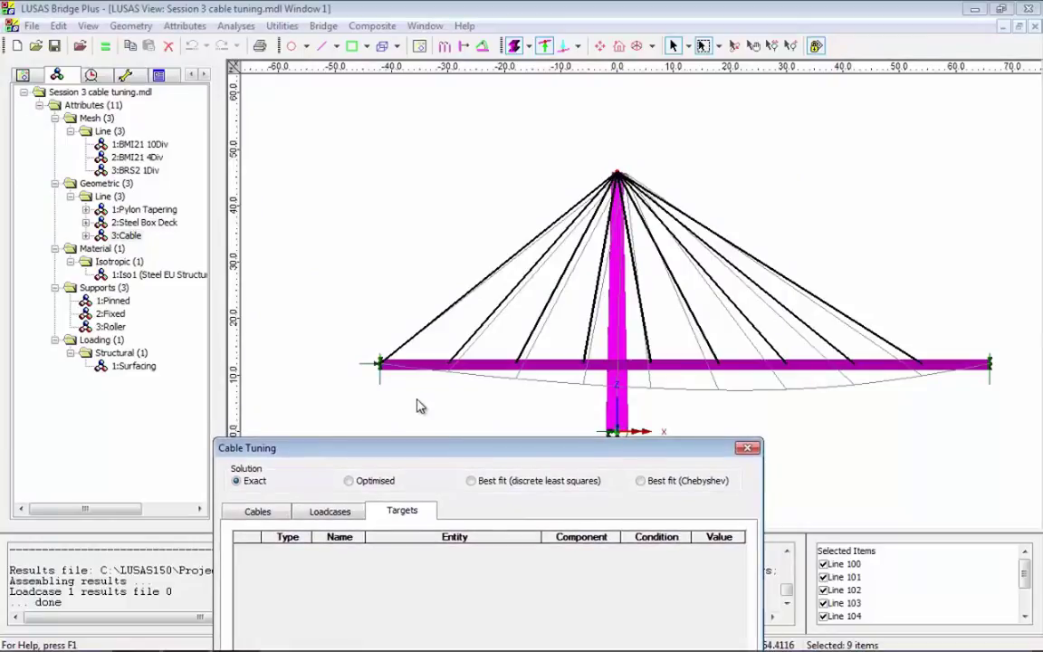
{"action": "left_click", "coordinate": [420, 406]}
{"action": "left_click_drag", "start_coordinate": [426, 351], "coordinate": [937, 425]}
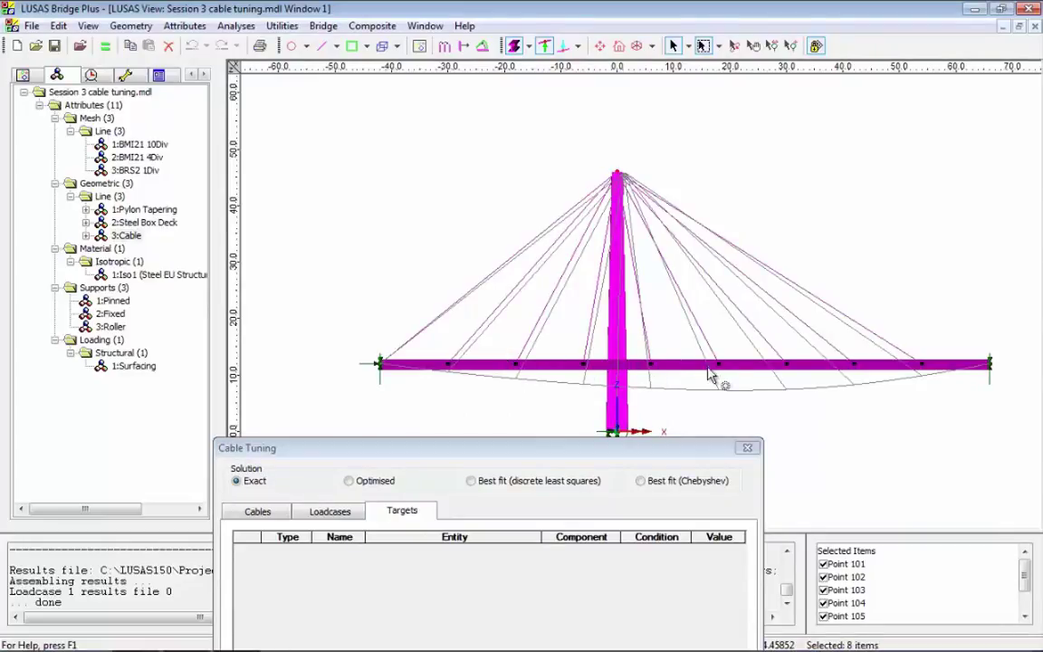
{"action": "left_click", "coordinate": [632, 184], "text": "shift"}
{"action": "left_click_drag", "start_coordinate": [505, 445], "coordinate": [610, 171]}
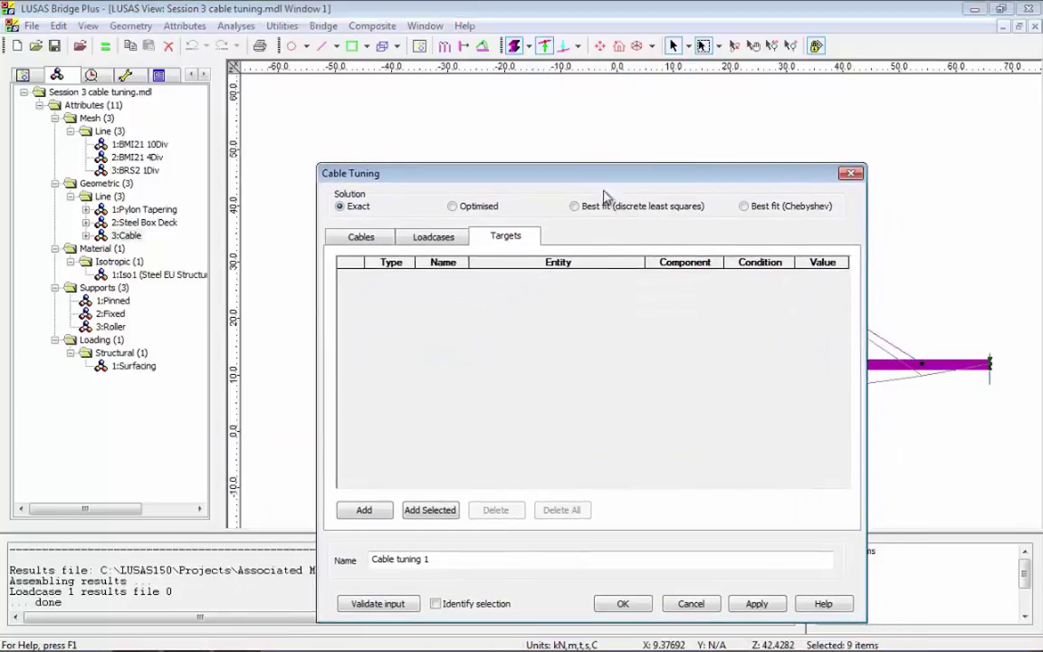
Step: Add the nine selected points as targets with component DZ and value 0
{"action": "left_click", "coordinate": [430, 510]}
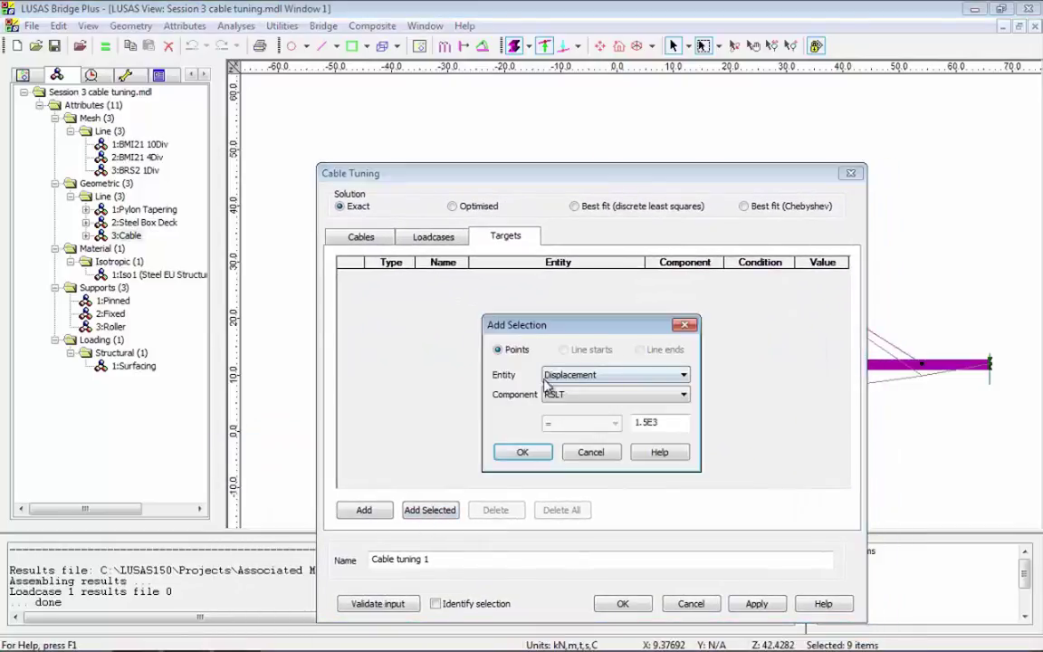
{"action": "left_click", "coordinate": [659, 396]}
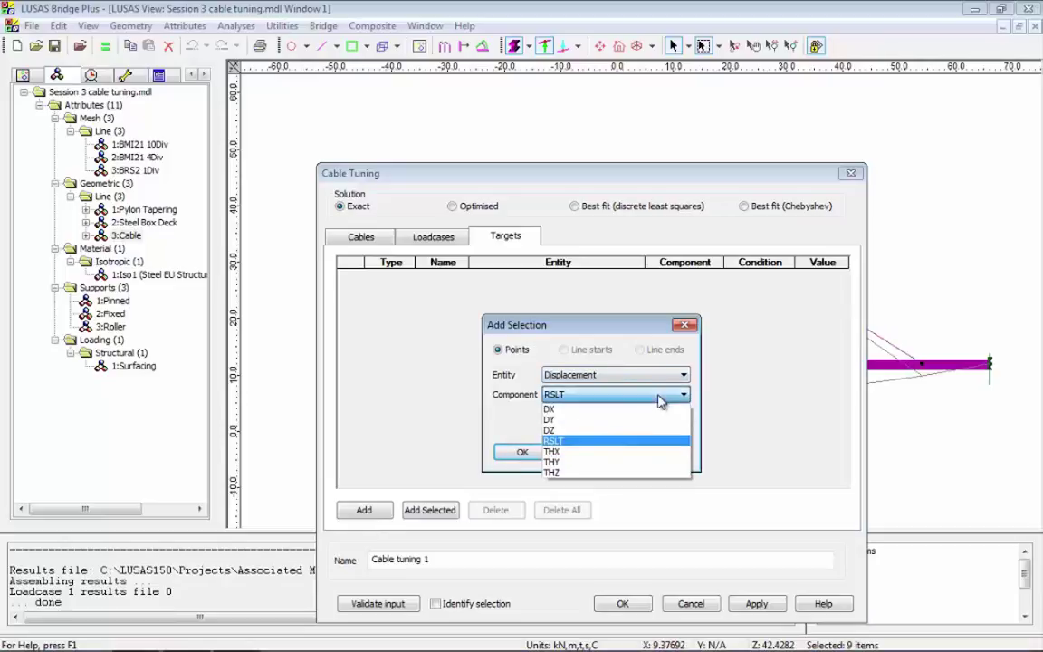
{"action": "left_click", "coordinate": [569, 430]}
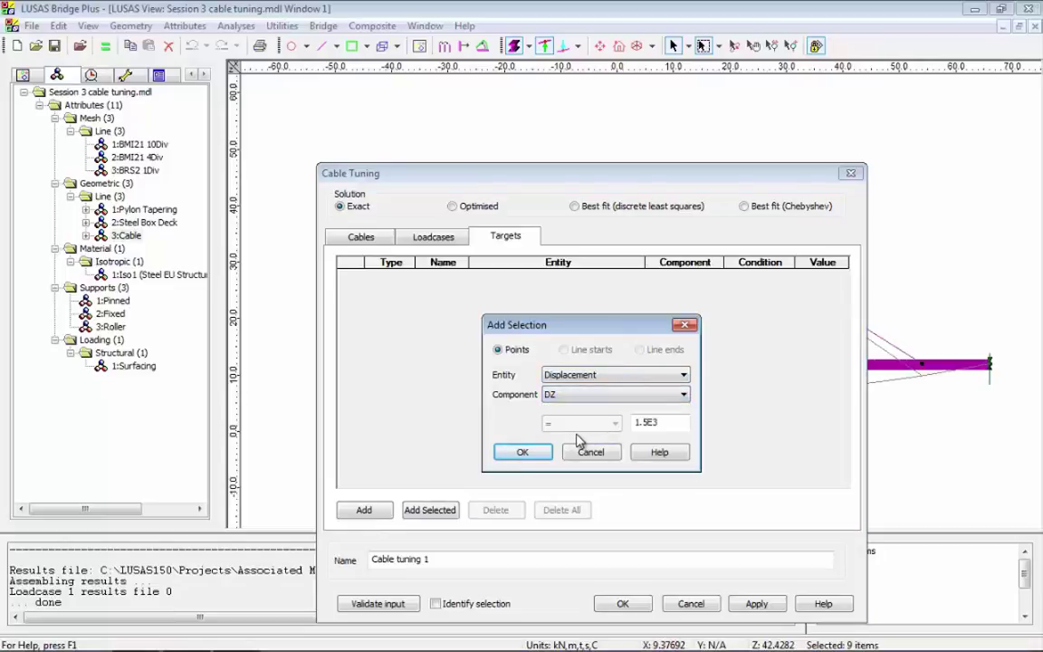
{"action": "left_click", "coordinate": [657, 423]}
{"action": "type", "text": "0"}
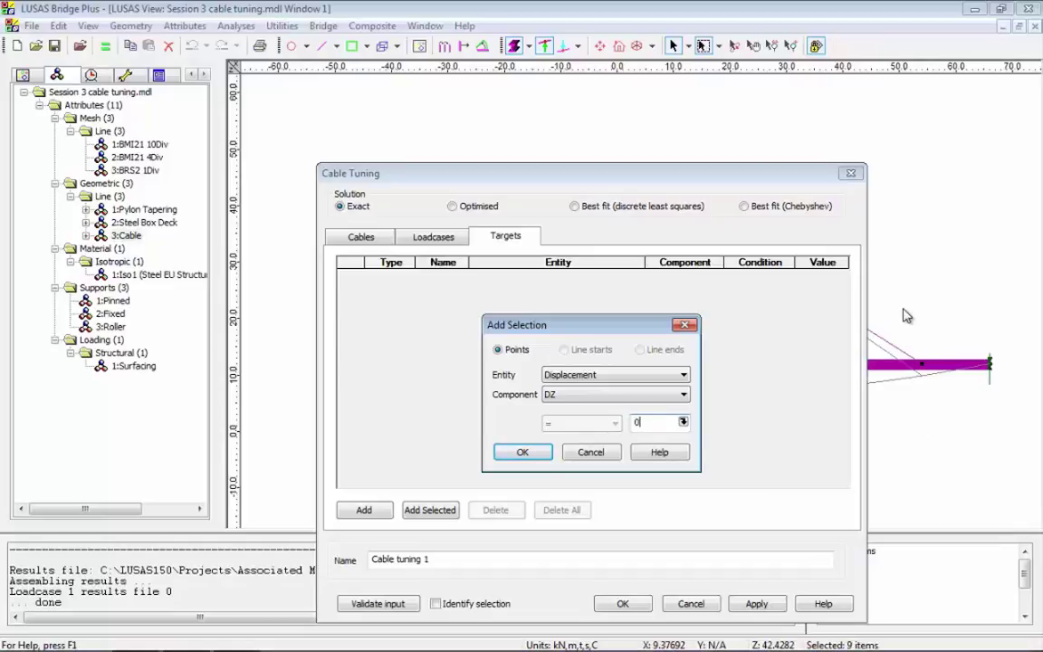
{"action": "left_click", "coordinate": [532, 453]}
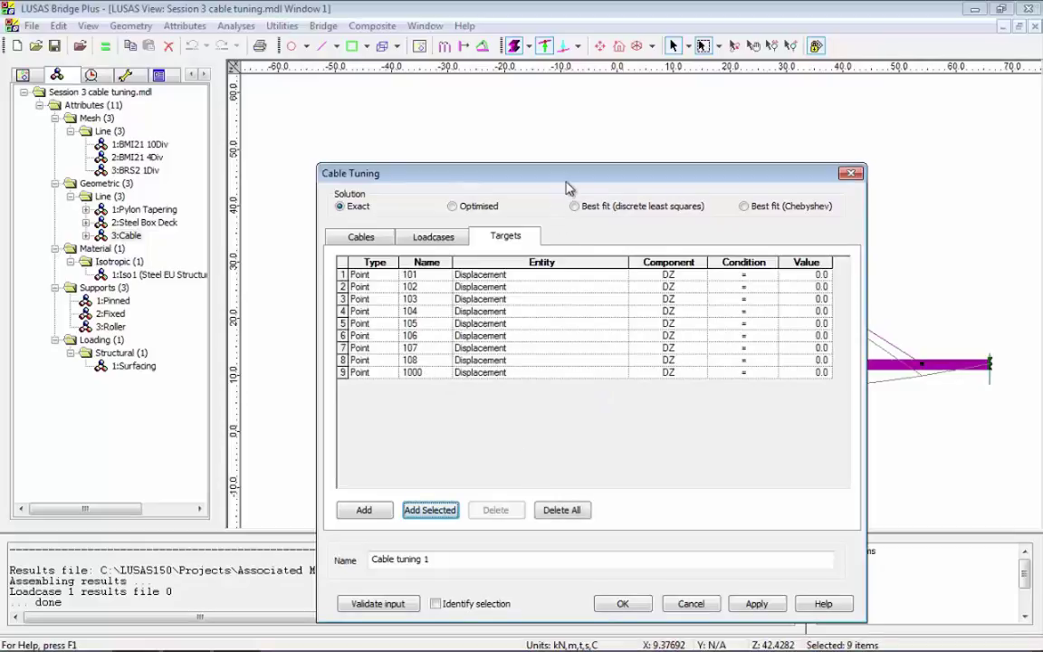
Step: Change point 1000's target component to DX and accept the cable tuning
{"action": "left_click_drag", "start_coordinate": [566, 181], "coordinate": [557, 244]}
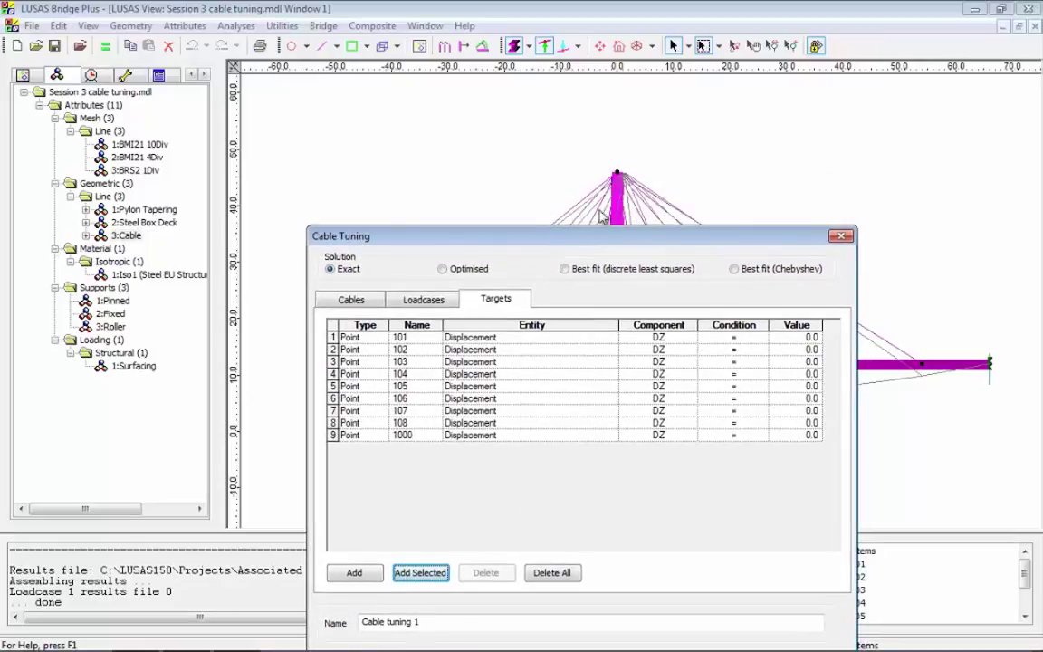
{"action": "left_click_drag", "start_coordinate": [571, 244], "coordinate": [568, 154]}
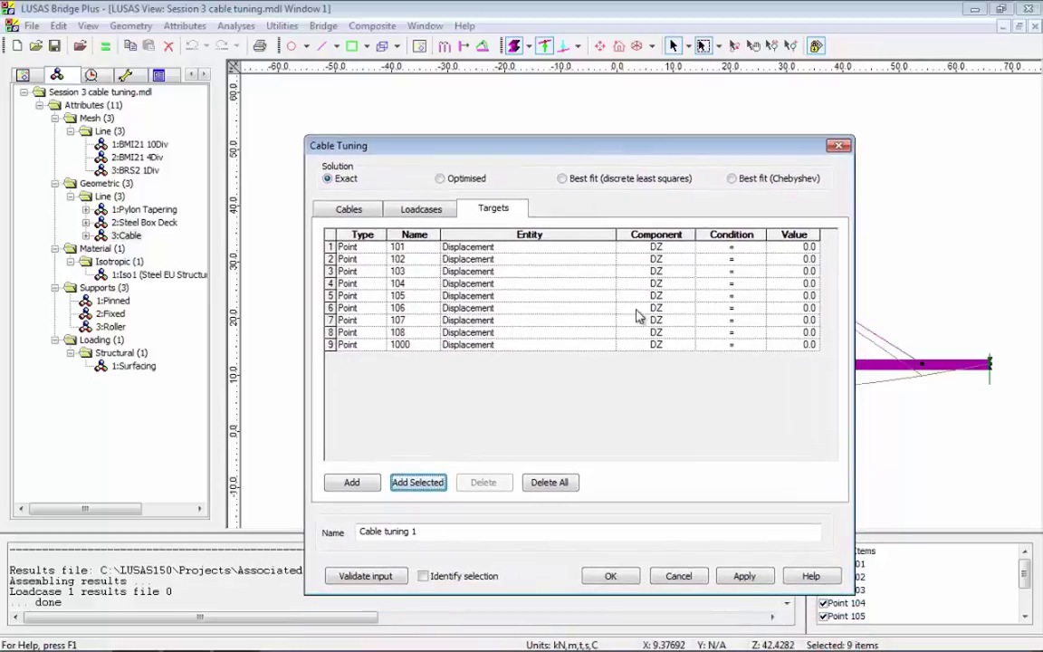
{"action": "left_click", "coordinate": [673, 346]}
{"action": "left_click", "coordinate": [641, 366]}
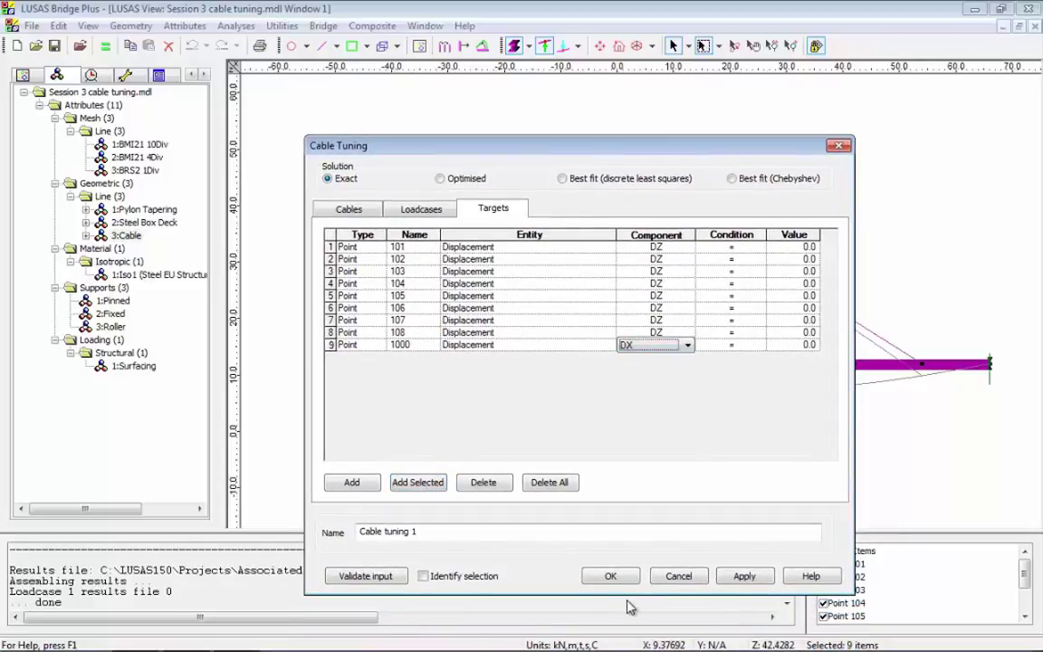
{"action": "left_click", "coordinate": [608, 578]}
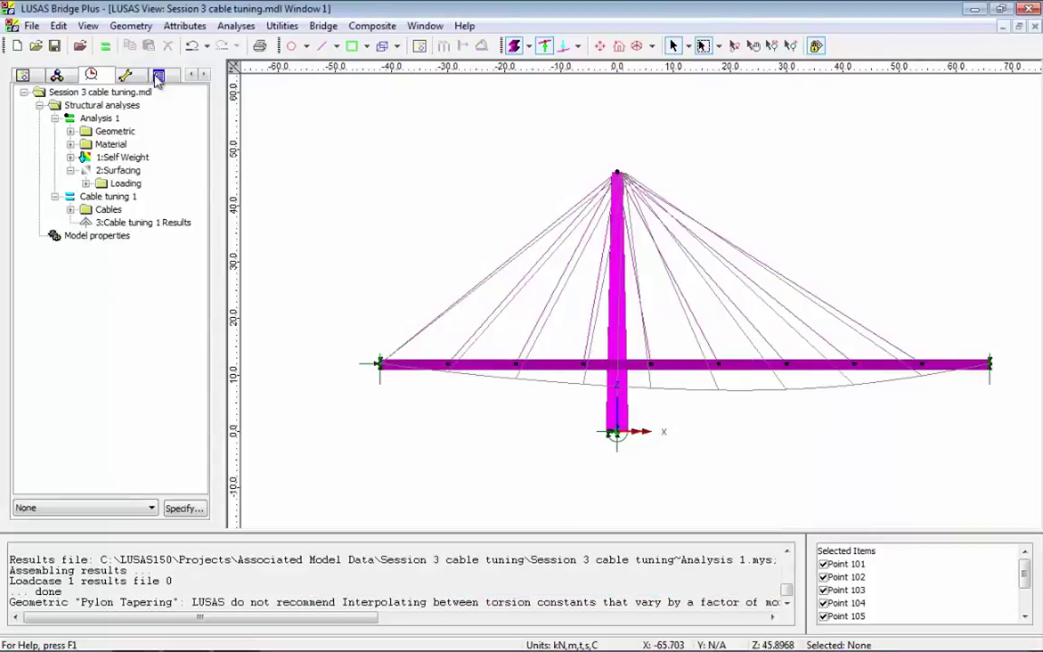
Step: Solve the cable tuning, make Cable tuning 1 results active, and check deck displacements
{"action": "left_click", "coordinate": [105, 45]}
{"action": "left_click", "coordinate": [539, 434]}
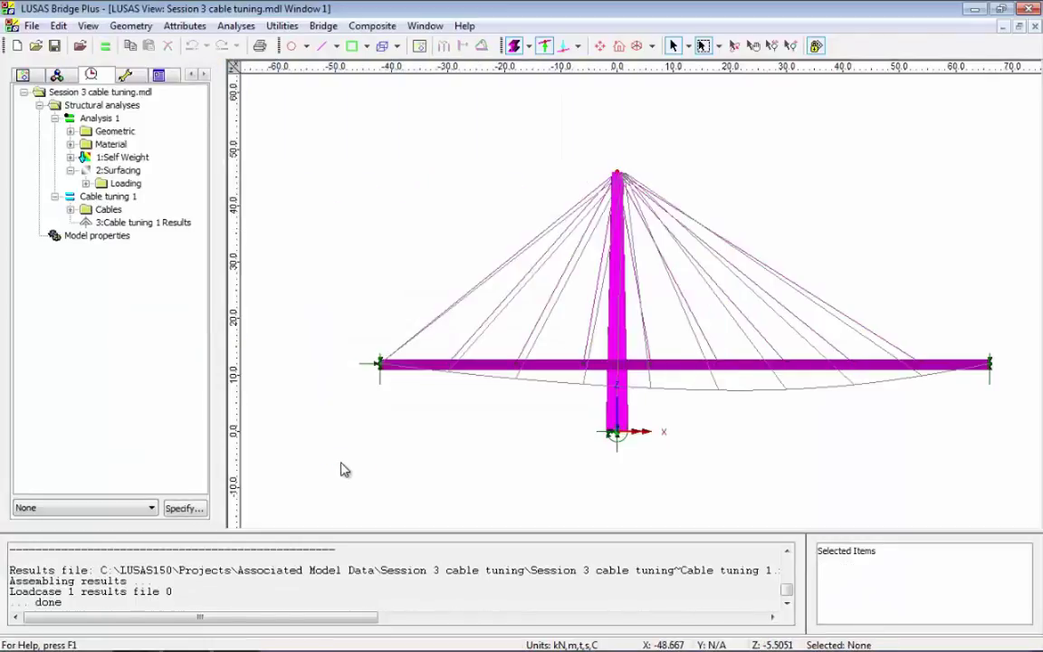
{"action": "right_click", "coordinate": [155, 223]}
{"action": "left_click", "coordinate": [199, 230]}
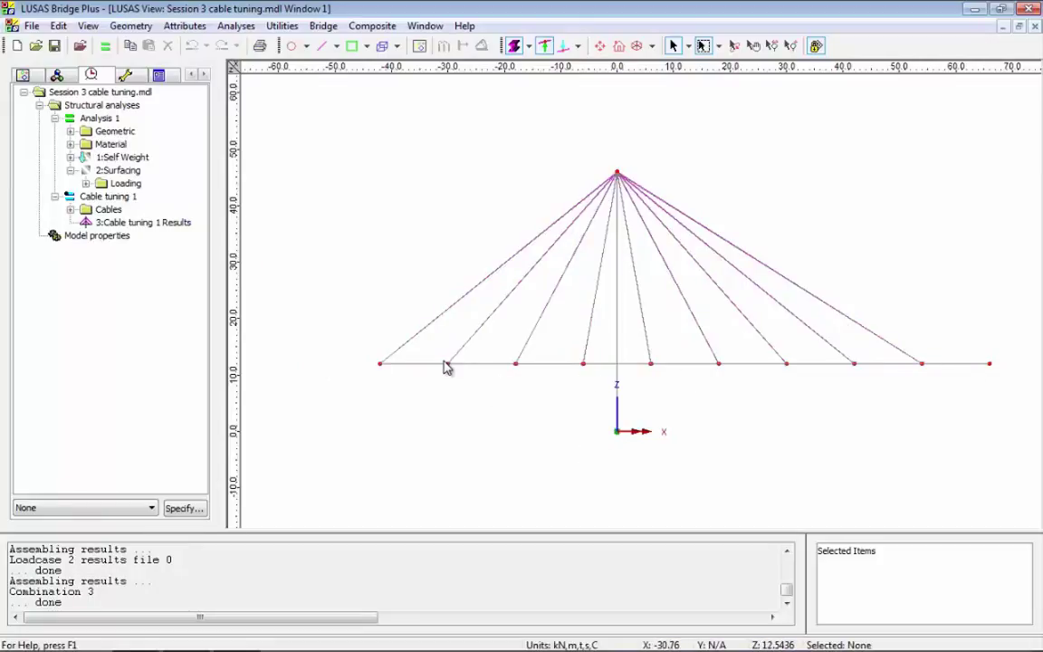
{"action": "left_click", "coordinate": [448, 368]}
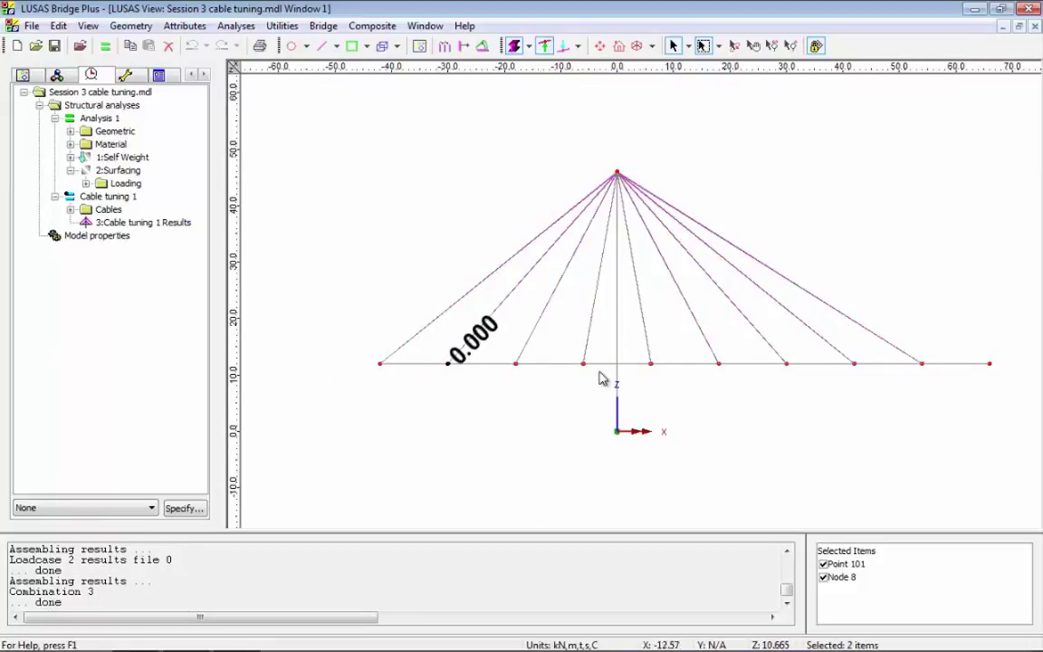
{"action": "left_click", "coordinate": [722, 368], "text": "shift"}
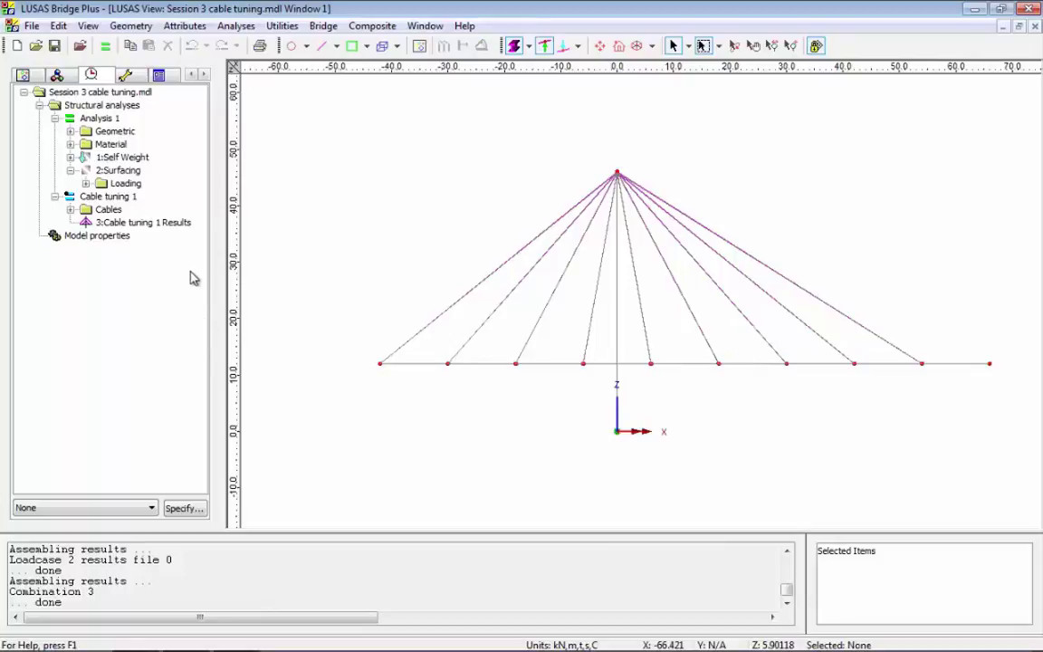
Step: Review calculated factors for cables 100–108, ranging 1.42459E3 to 5.00157E3
{"action": "right_click", "coordinate": [177, 224]}
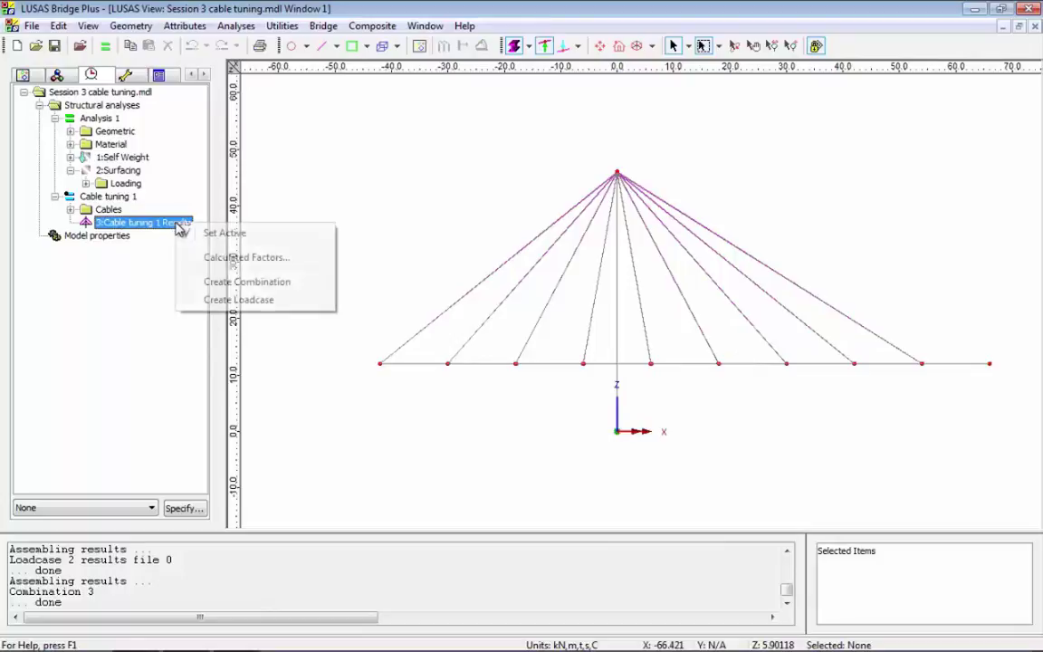
{"action": "left_click", "coordinate": [286, 261]}
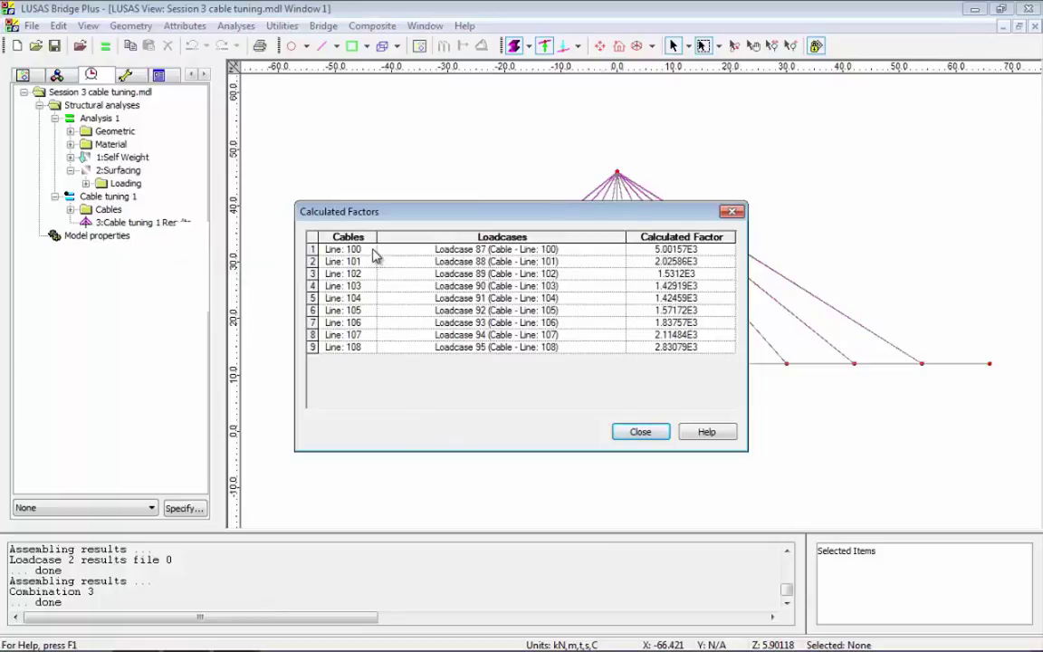
{"action": "left_click_drag", "start_coordinate": [522, 211], "coordinate": [344, 154]}
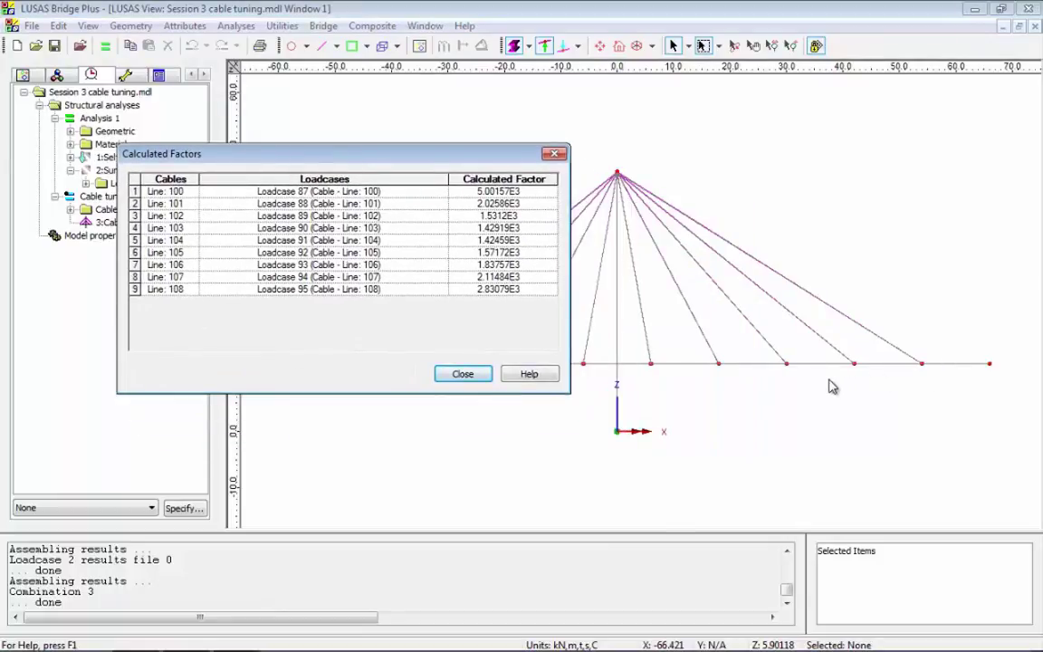
{"action": "double_click", "coordinate": [529, 192]}
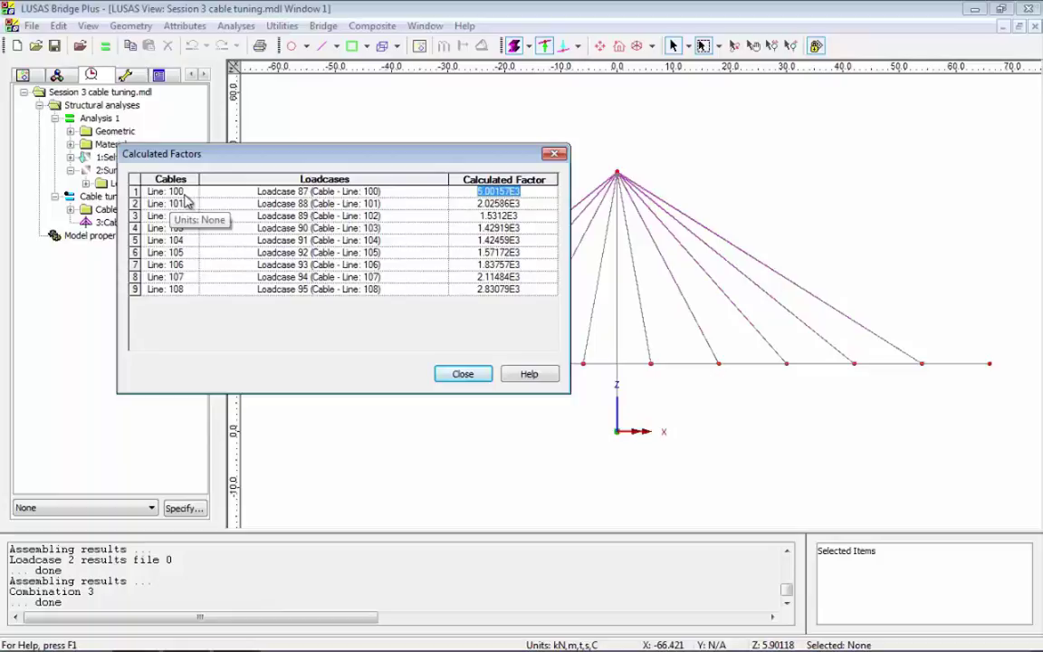
{"action": "left_click", "coordinate": [460, 376]}
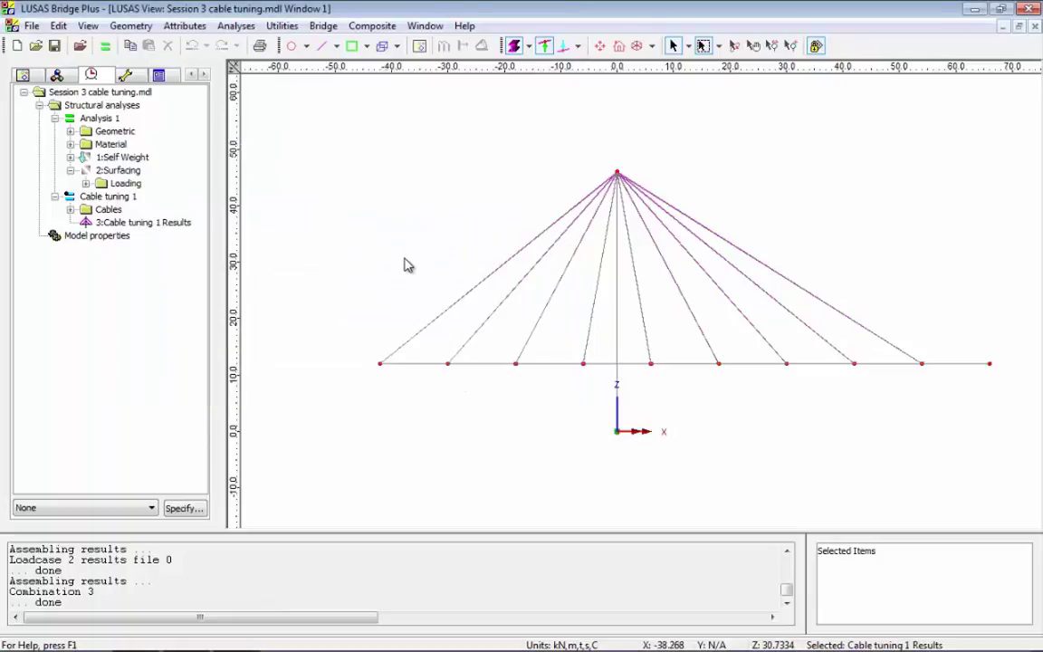
Step: Copy Cable tuning 1 and switch the copy to an Optimised solution
{"action": "left_click_drag", "start_coordinate": [116, 179], "coordinate": [122, 236]}
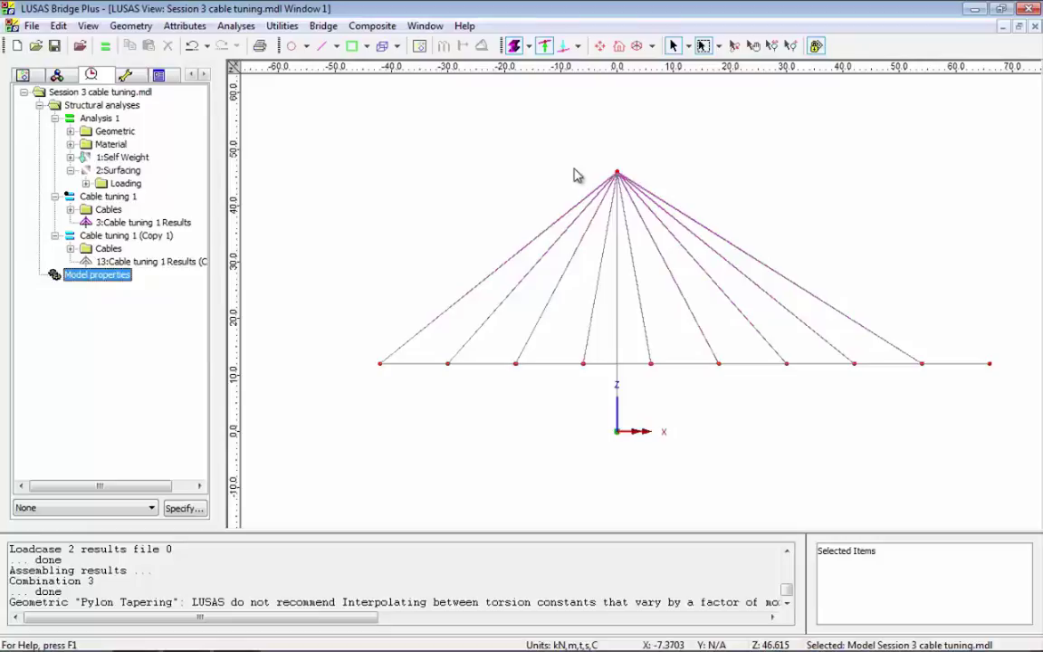
{"action": "right_click", "coordinate": [143, 235]}
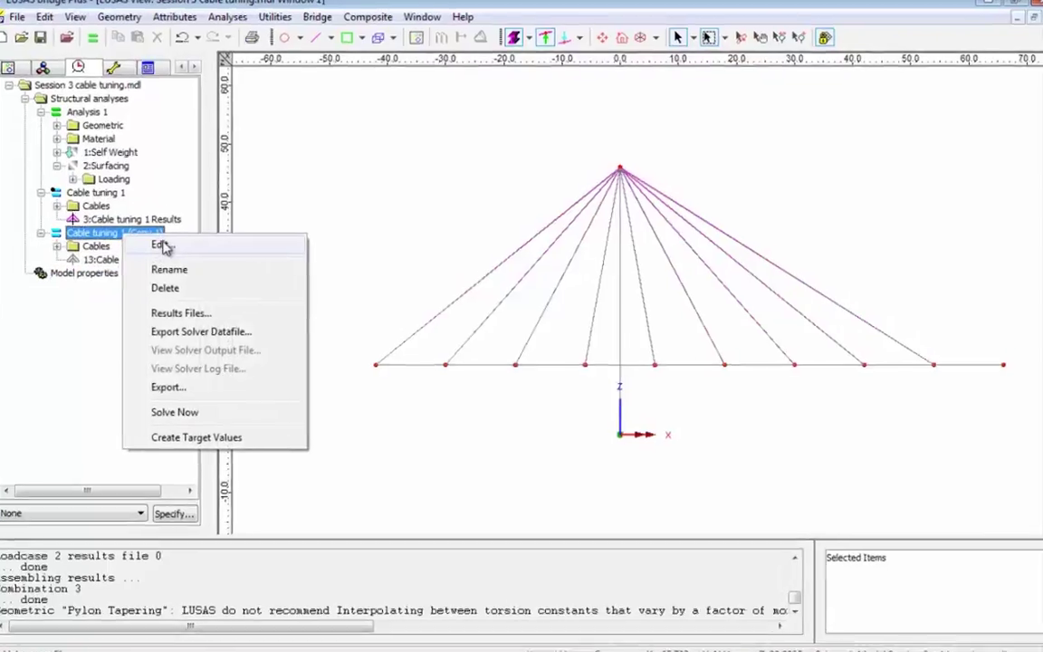
{"action": "left_click", "coordinate": [171, 247]}
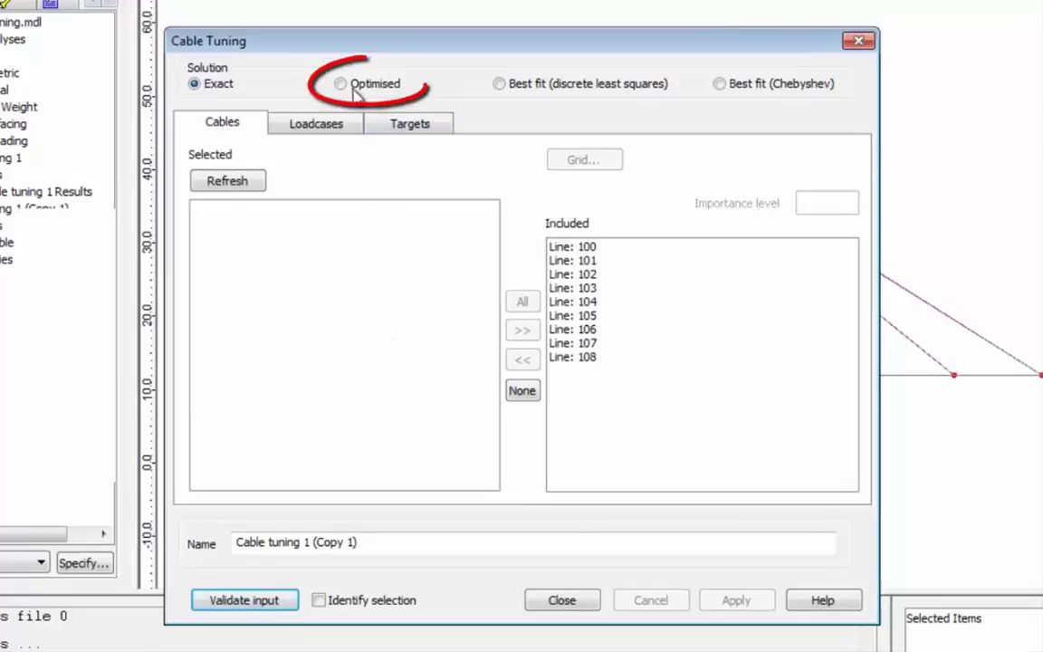
{"action": "left_click", "coordinate": [342, 84]}
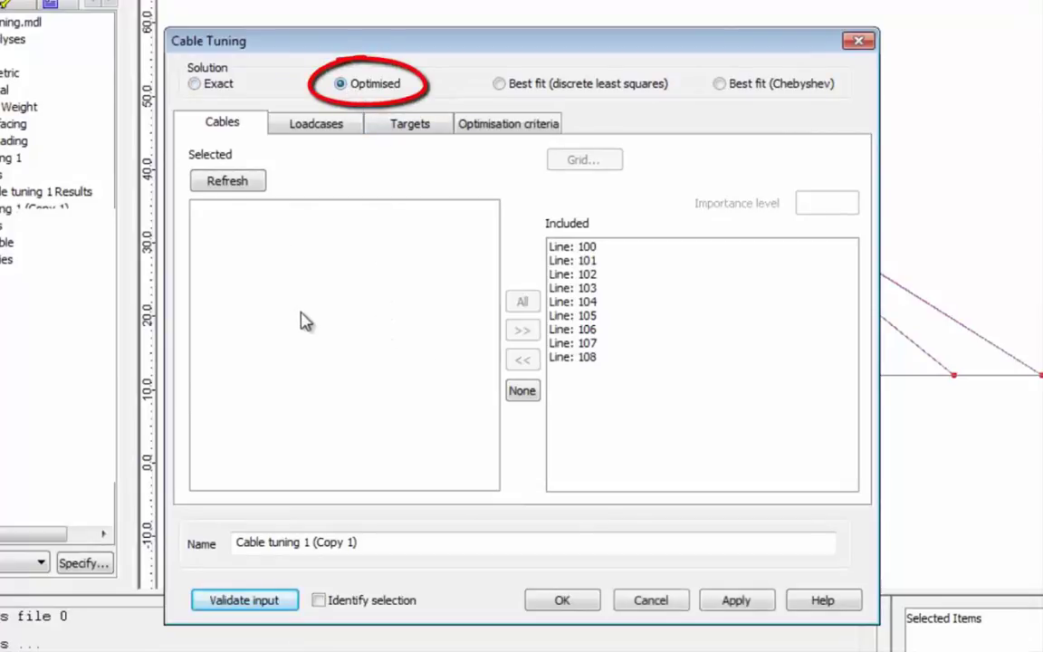
{"action": "left_click", "coordinate": [410, 127]}
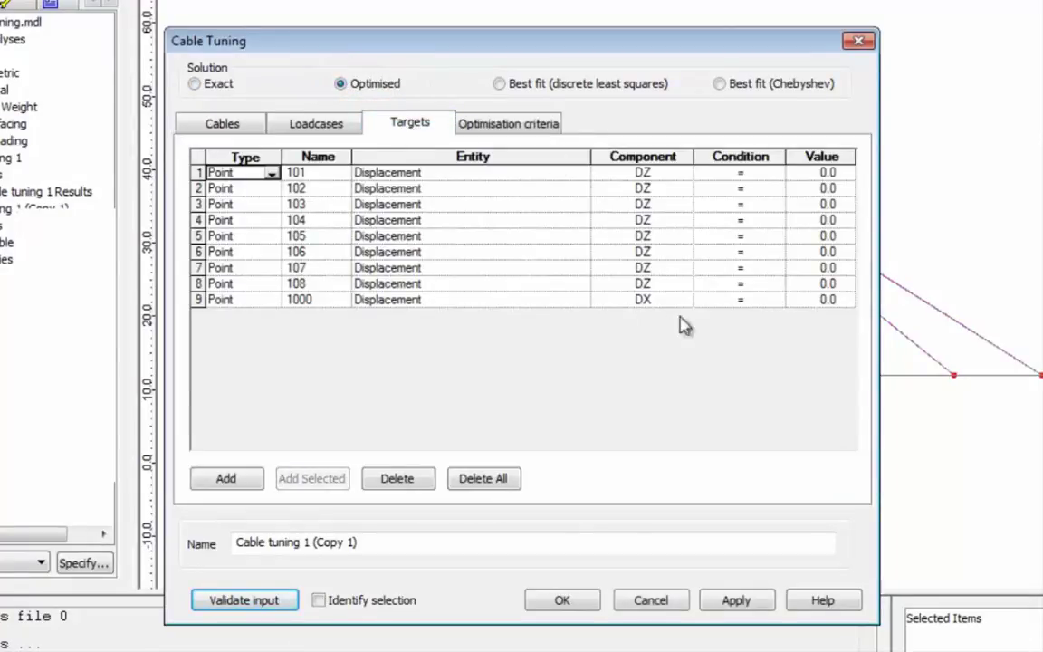
Step: Limit point 1000's DX with row 9 <= 0.05 and a new row 10 >= -0.05
{"action": "left_click", "coordinate": [761, 301]}
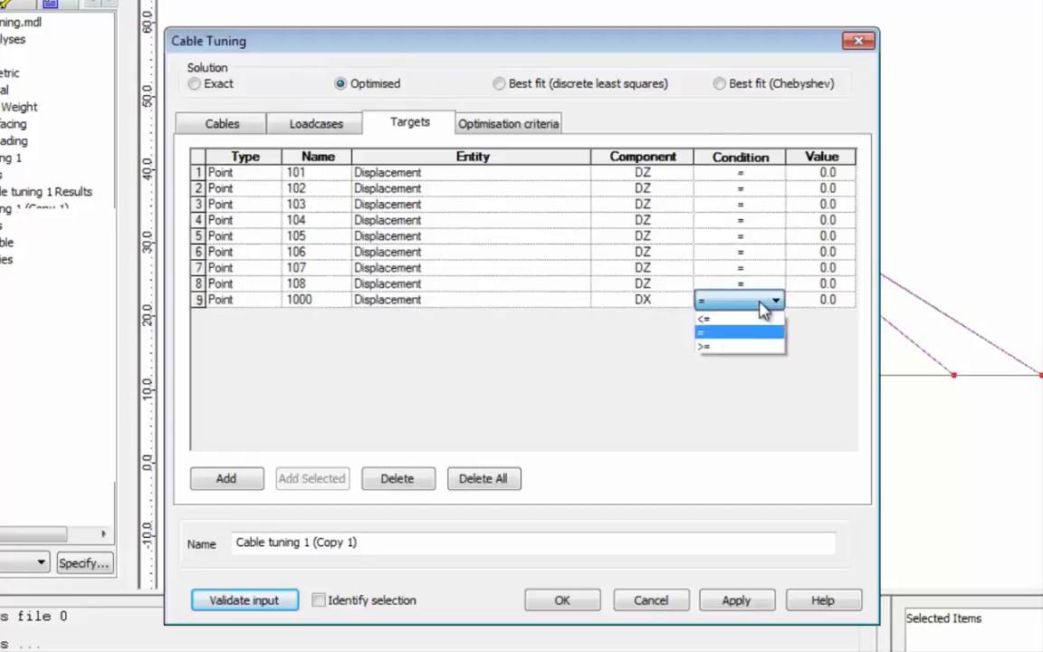
{"action": "left_click", "coordinate": [745, 322]}
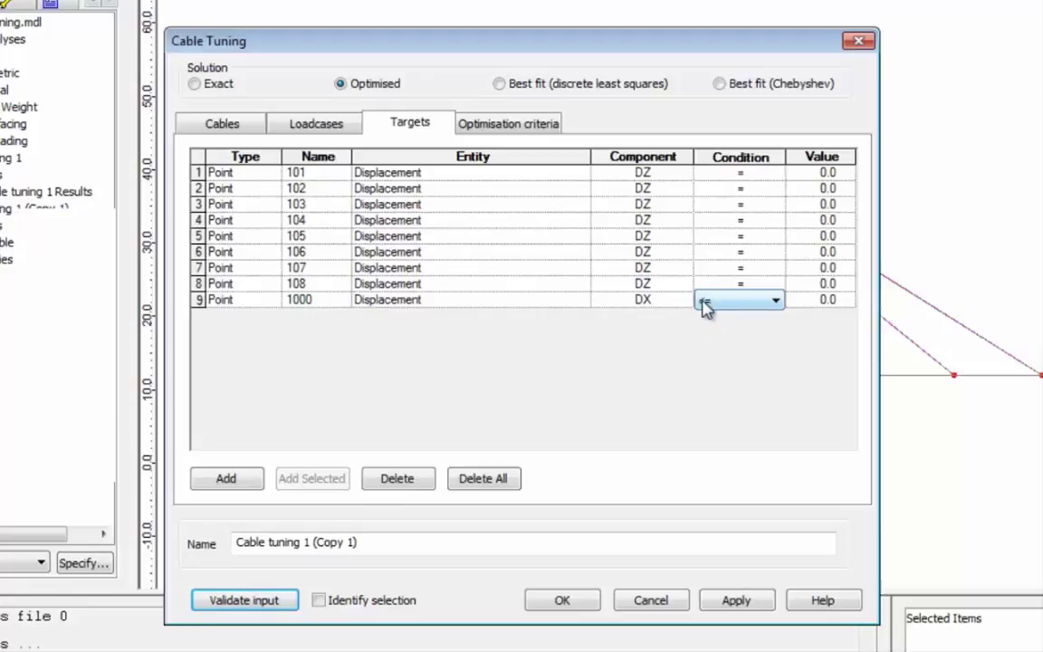
{"action": "left_click", "coordinate": [745, 372]}
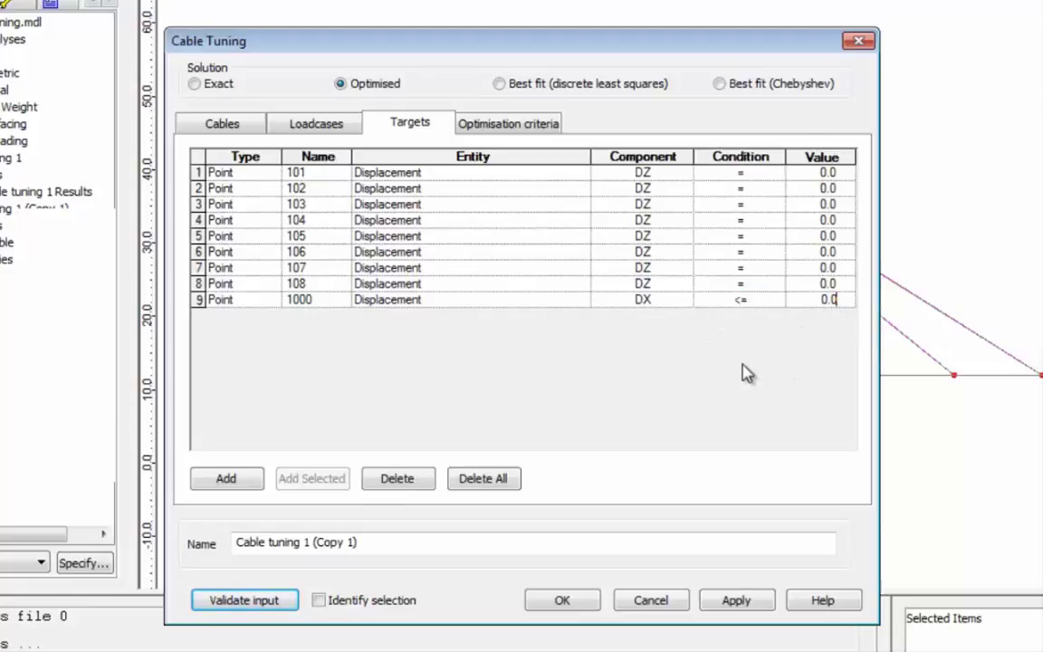
{"action": "type", "text": "5"}
{"action": "left_click", "coordinate": [227, 479]}
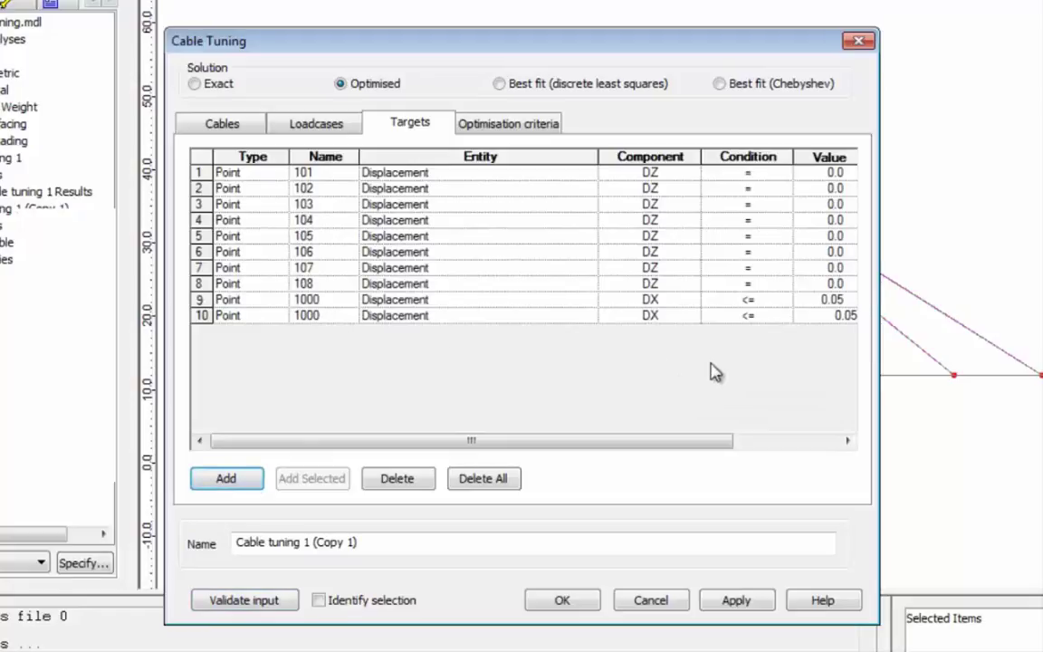
{"action": "left_click", "coordinate": [765, 328]}
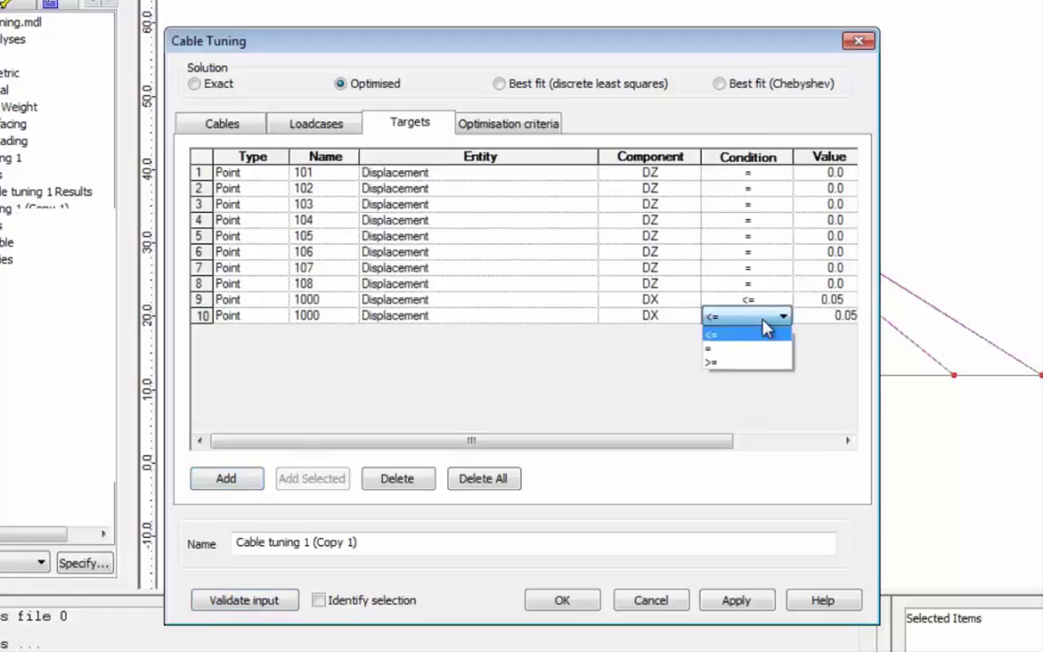
{"action": "left_click", "coordinate": [735, 363]}
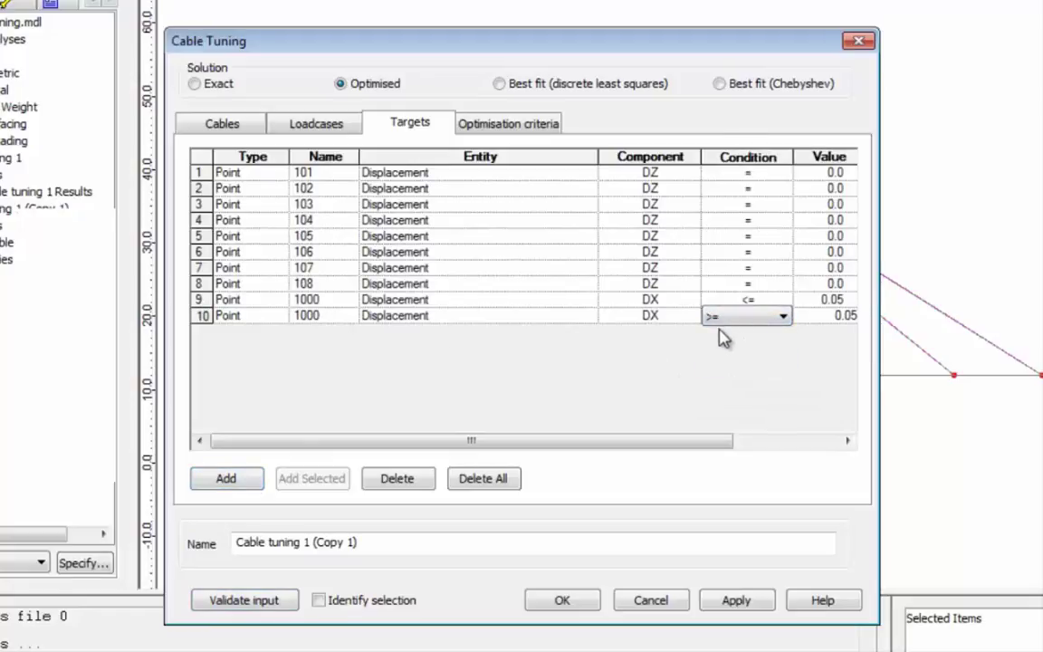
{"action": "left_click", "coordinate": [844, 317]}
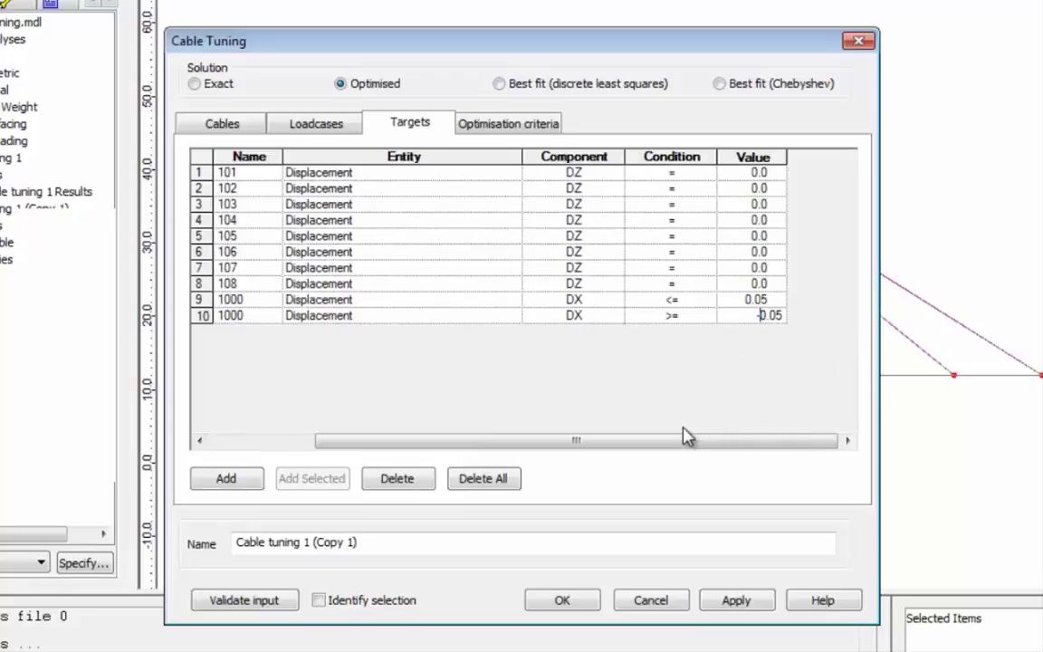
Step: Check the optimisation criteria settings and accept the copied tuning
{"action": "left_click_drag", "start_coordinate": [680, 46], "coordinate": [705, 172]}
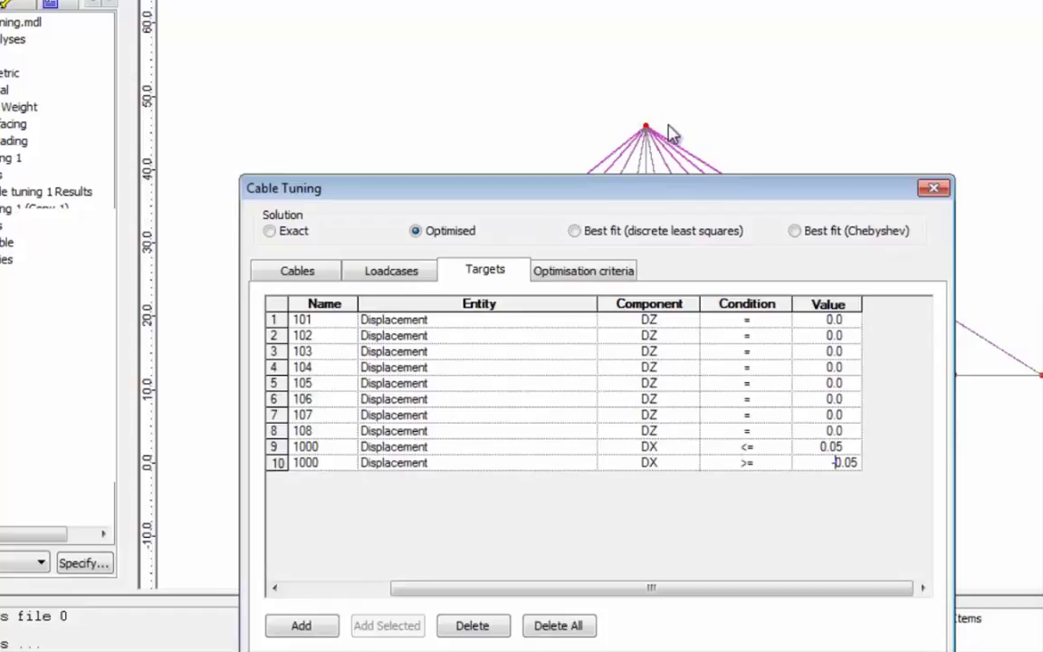
{"action": "left_click", "coordinate": [569, 274]}
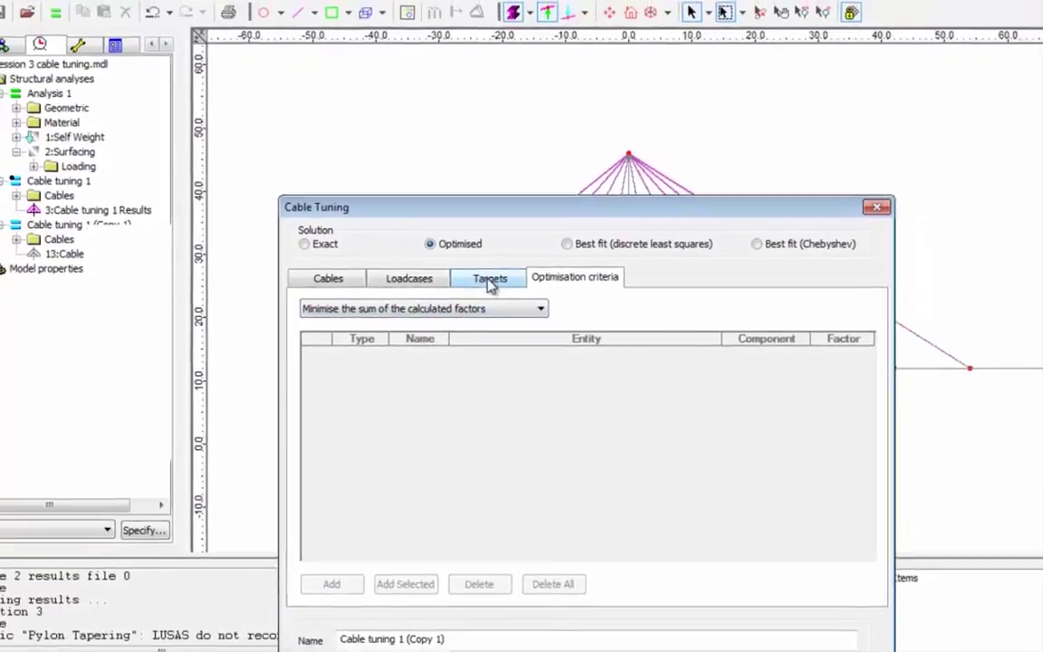
{"action": "left_click", "coordinate": [490, 283]}
{"action": "left_click_drag", "start_coordinate": [522, 225], "coordinate": [506, 123]}
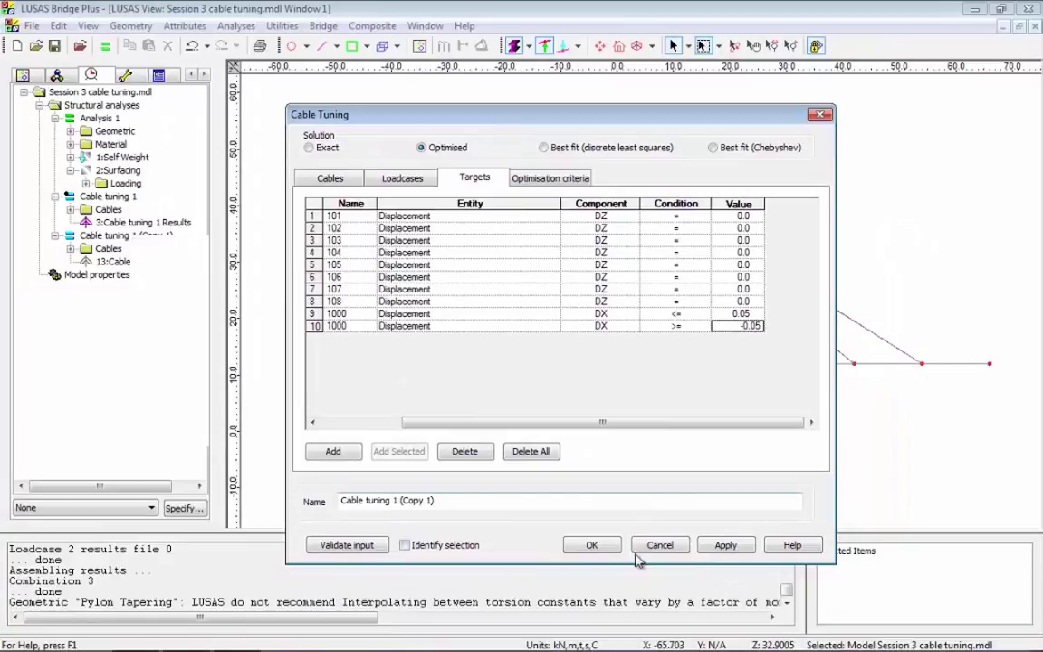
{"action": "left_click", "coordinate": [591, 545]}
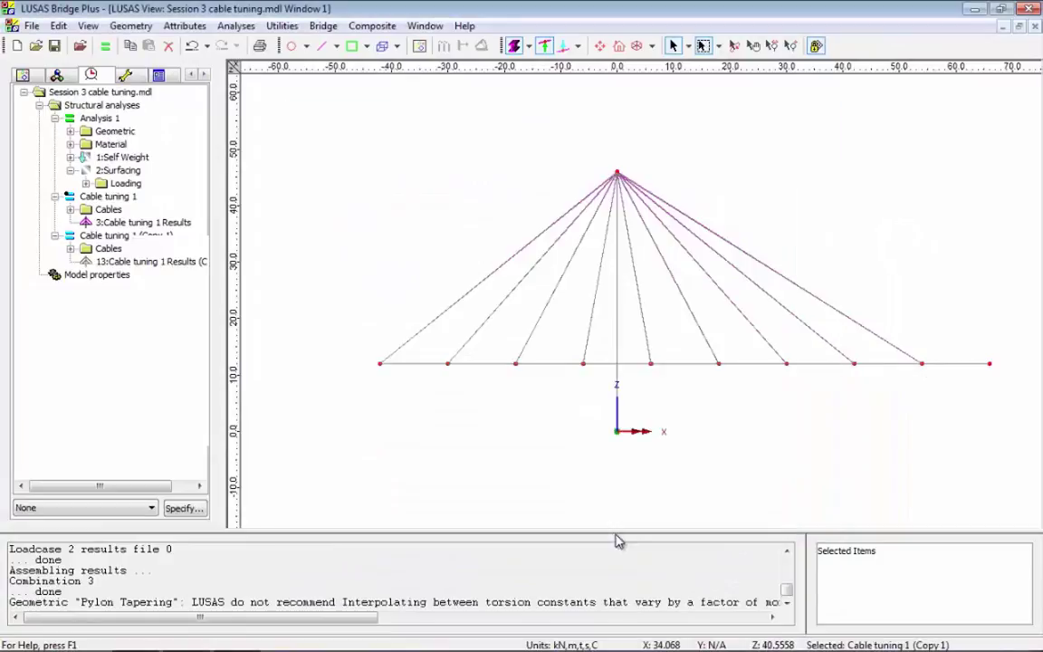
Step: Rename Cable tuning 1 (Copy 1) to 'Cable tuning 50mm tower movement'
{"action": "right_click", "coordinate": [182, 265]}
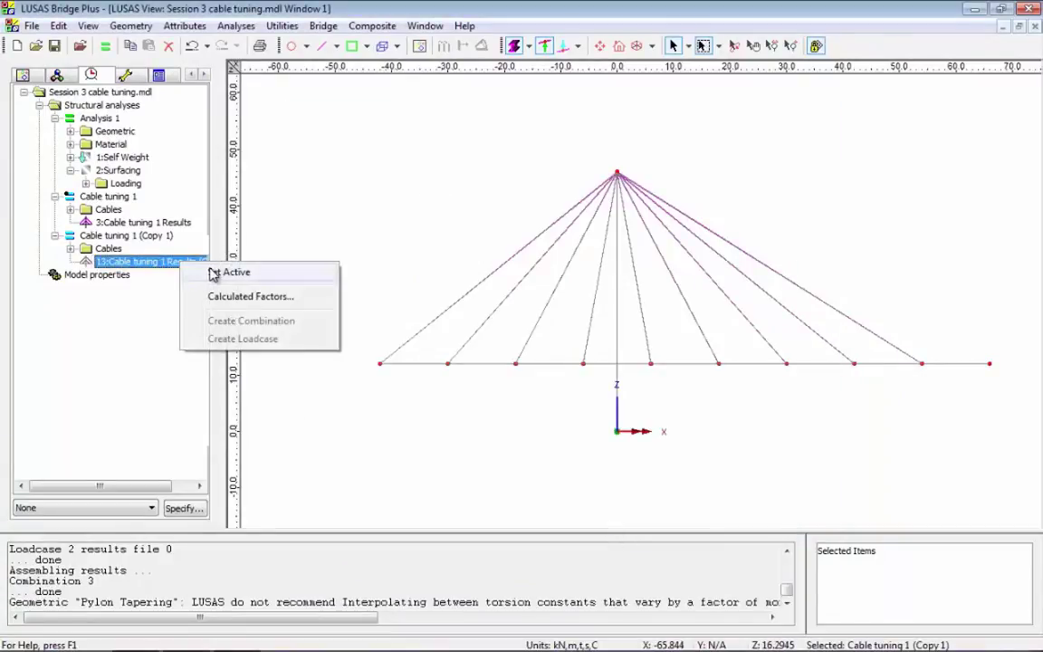
{"action": "right_click", "coordinate": [145, 237]}
{"action": "left_click", "coordinate": [186, 268]}
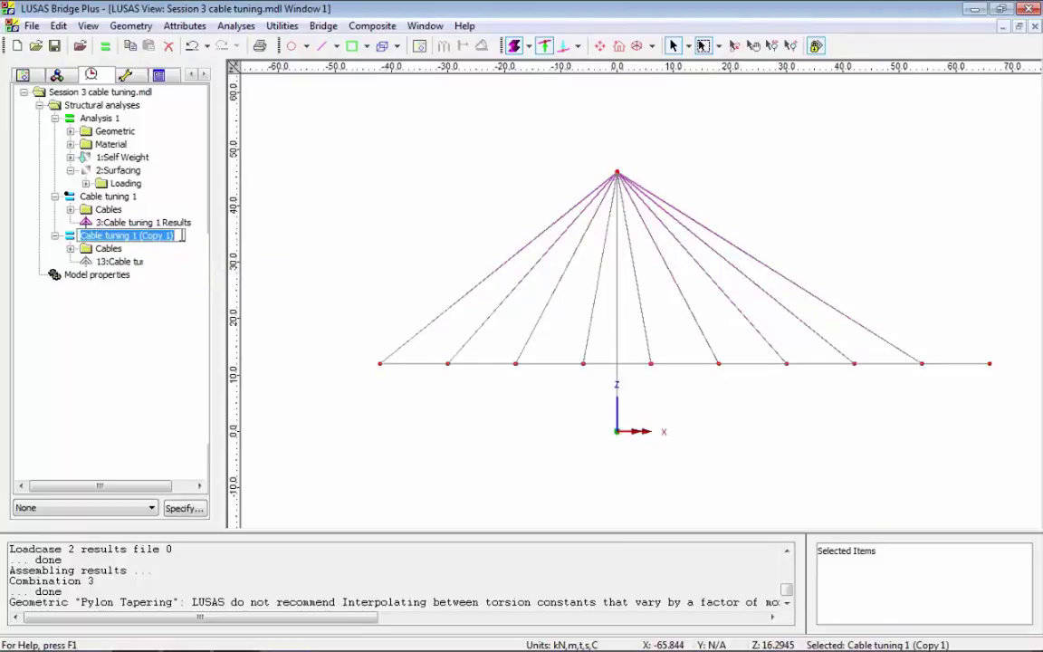
{"action": "left_click", "coordinate": [181, 235]}
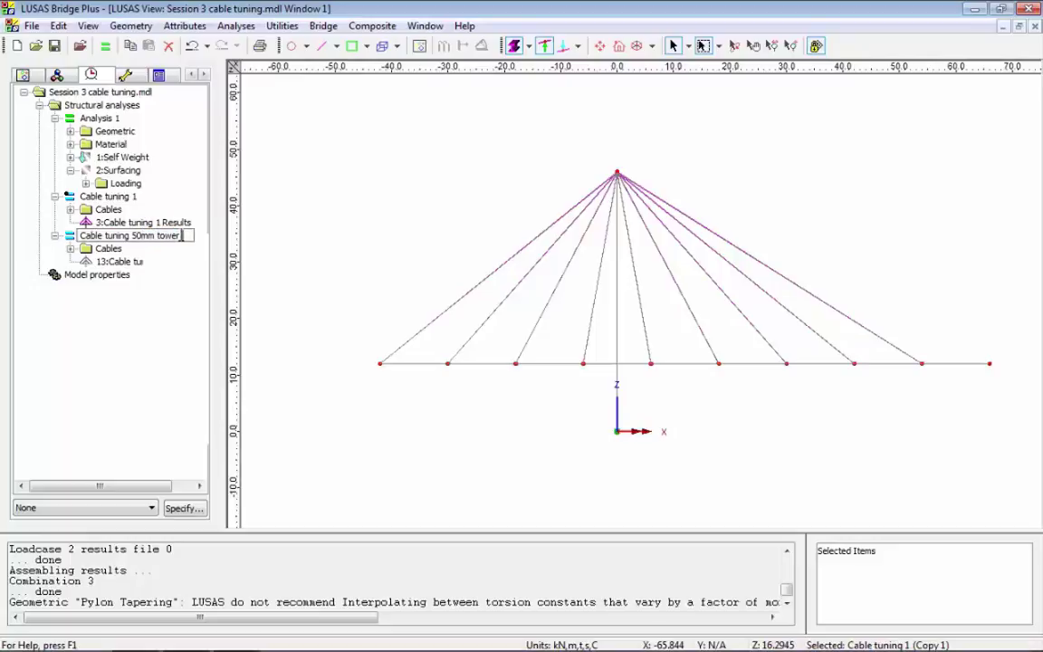
{"action": "type", "text": "ement"}
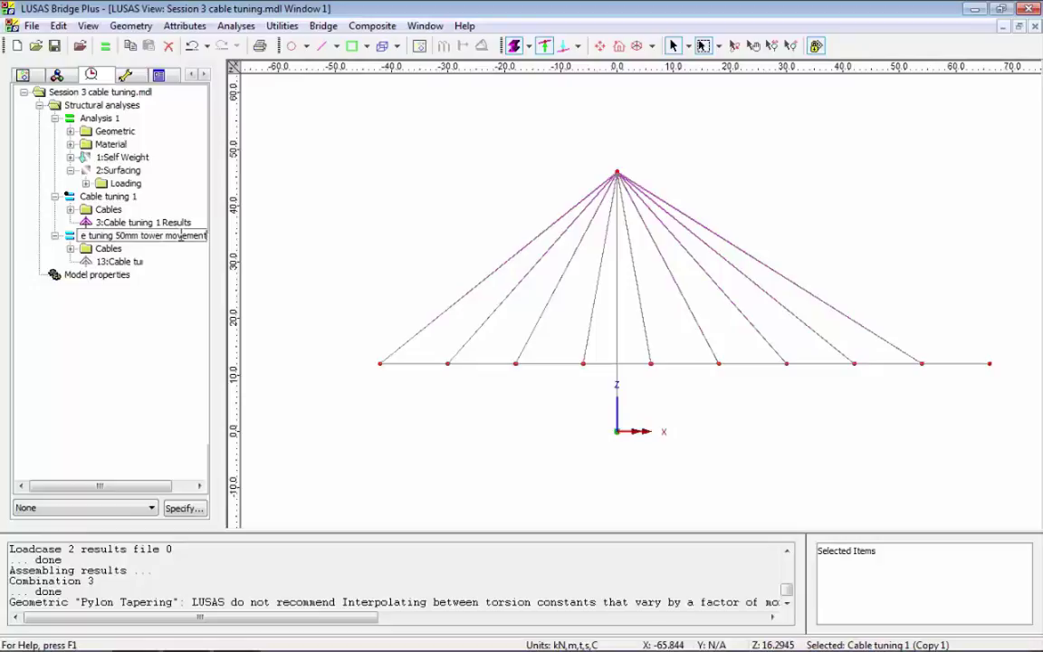
{"action": "key", "text": "Return"}
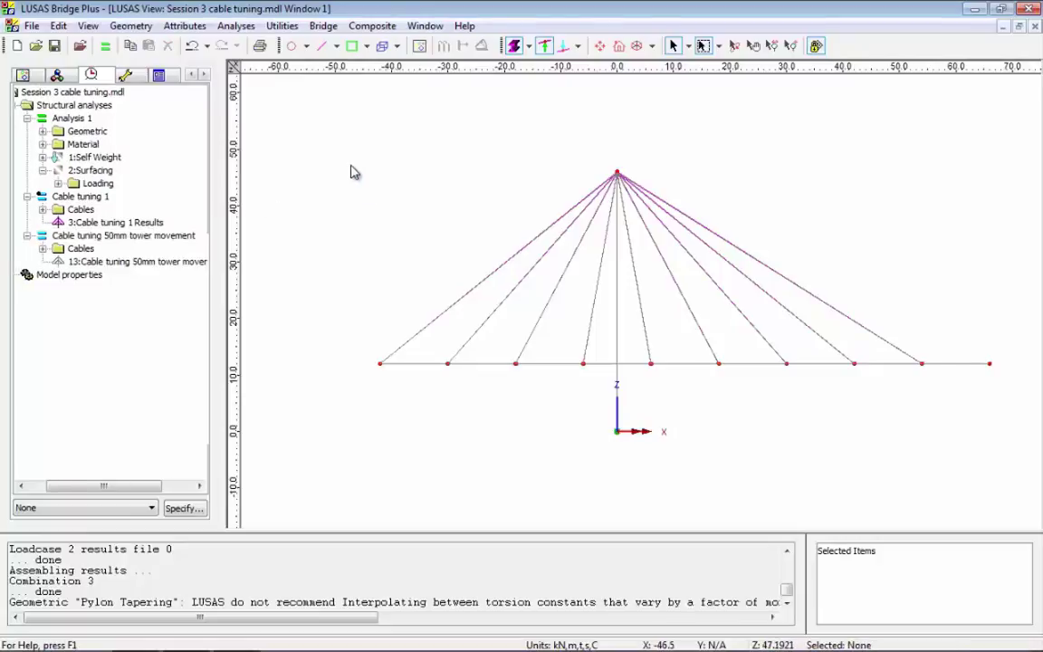
Step: Solve the Cable tuning 50mm tower movement analysis and set its results loadcase 13 active
{"action": "left_click", "coordinate": [105, 46]}
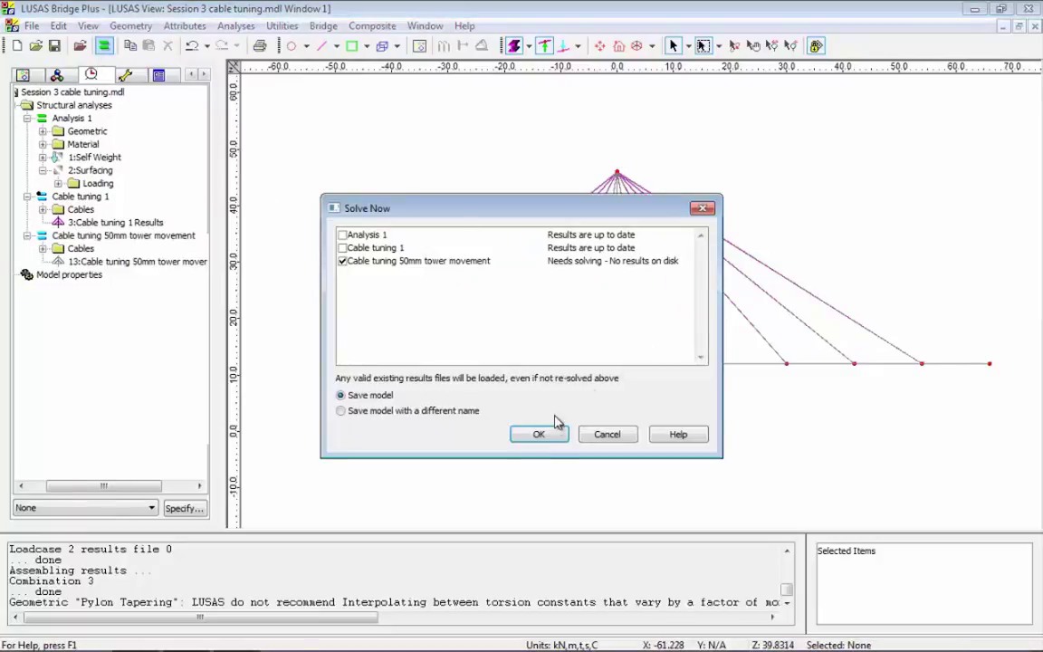
{"action": "left_click", "coordinate": [539, 435]}
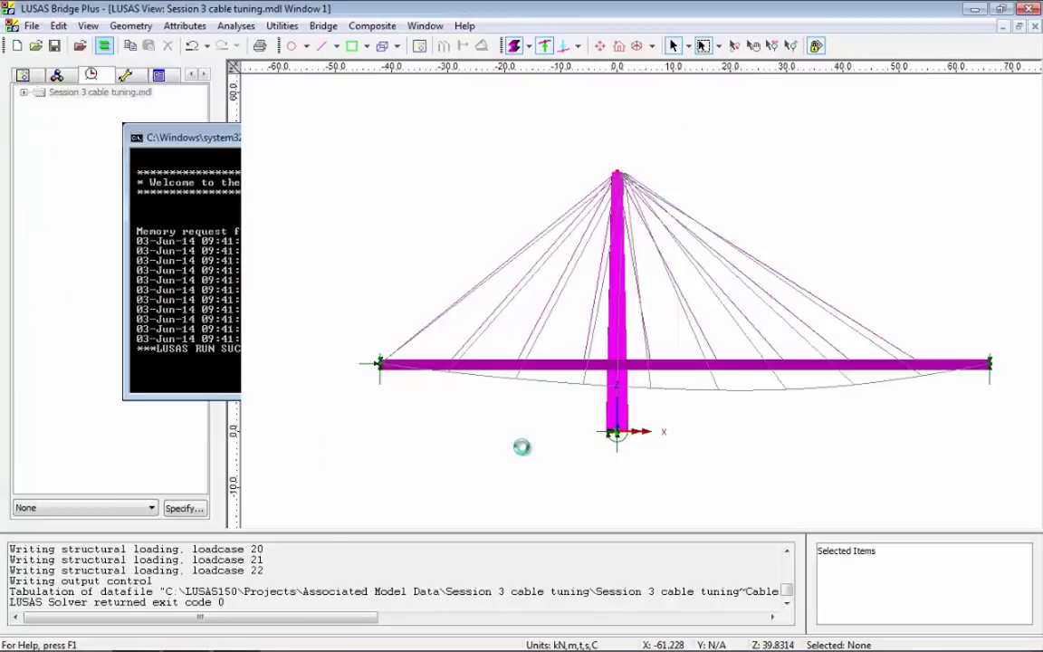
{"action": "right_click", "coordinate": [188, 263]}
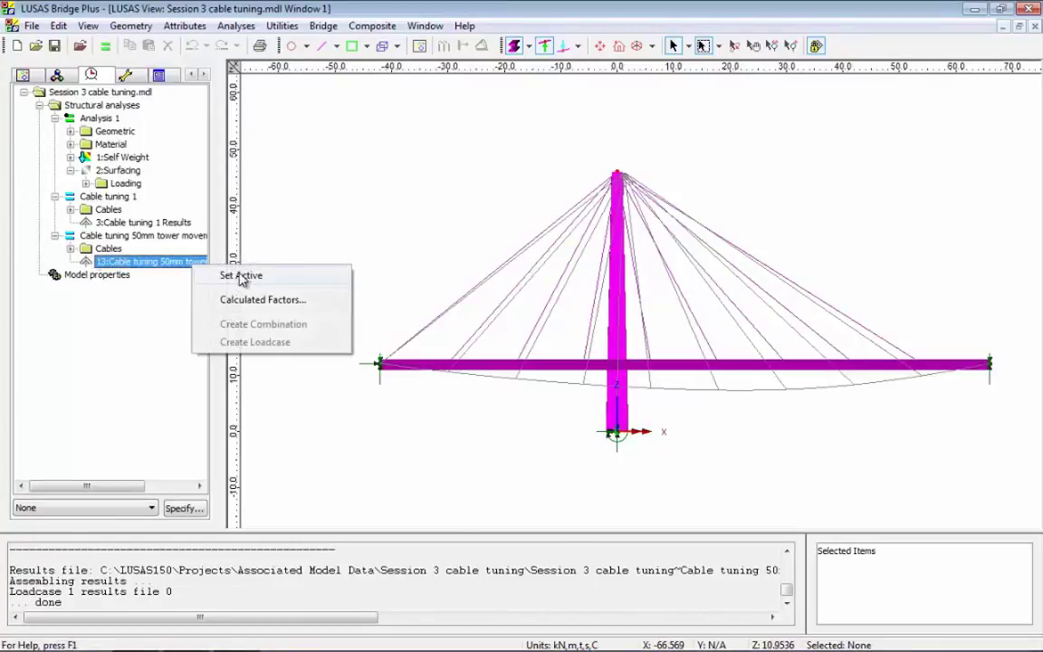
{"action": "left_click", "coordinate": [248, 279]}
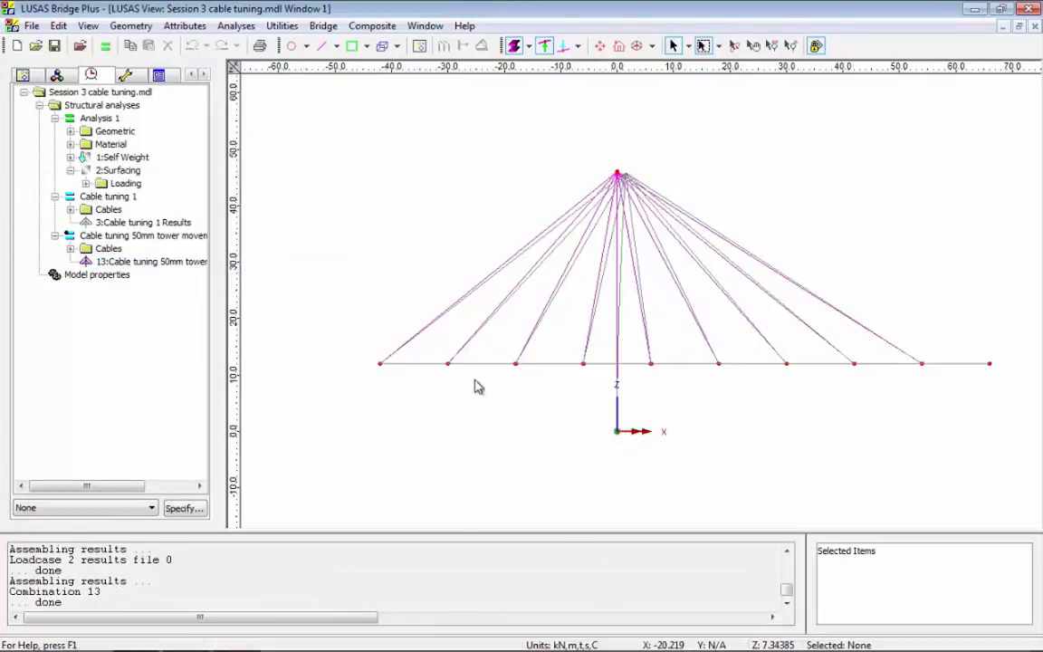
Step: Check the displacements at deck points 101 and 106, then clear the selection
{"action": "left_click", "coordinate": [449, 366]}
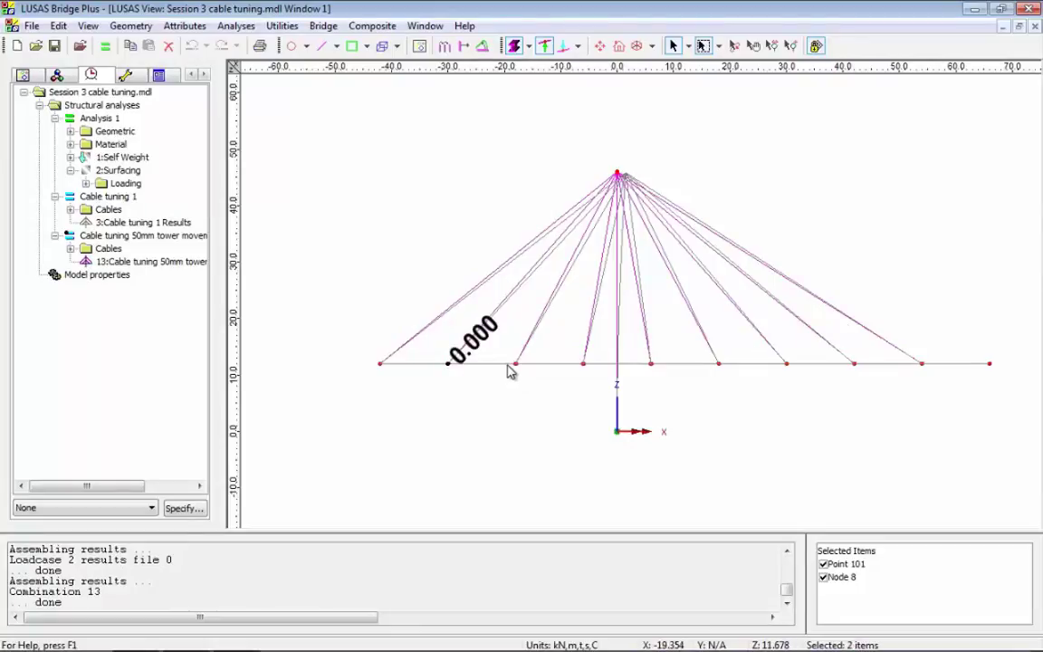
{"action": "left_click", "coordinate": [786, 364], "text": "shift"}
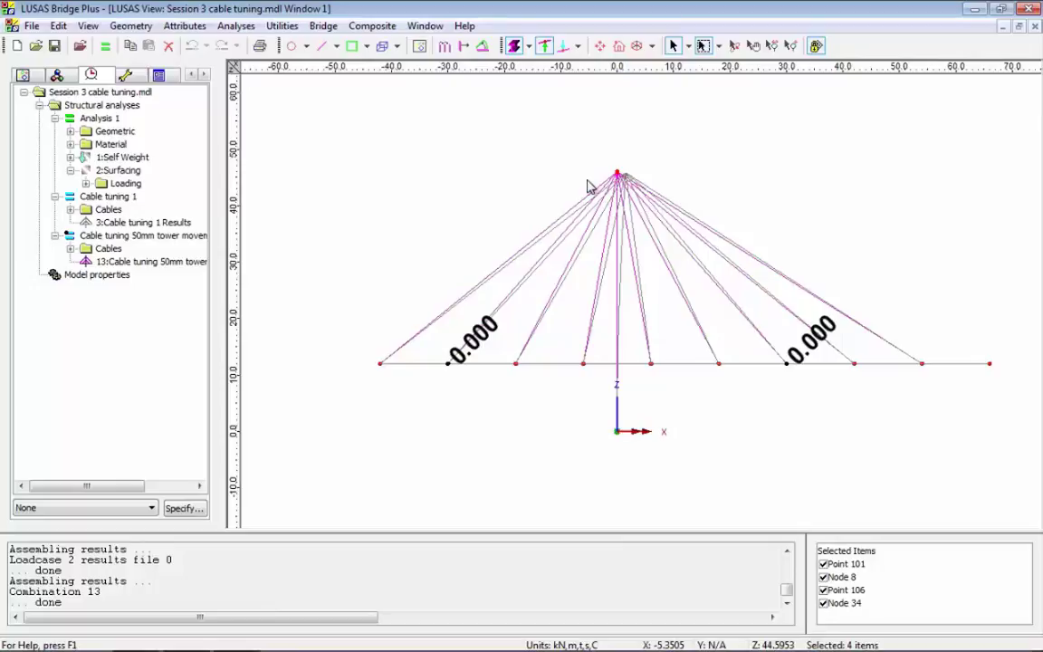
{"action": "left_click", "coordinate": [478, 184]}
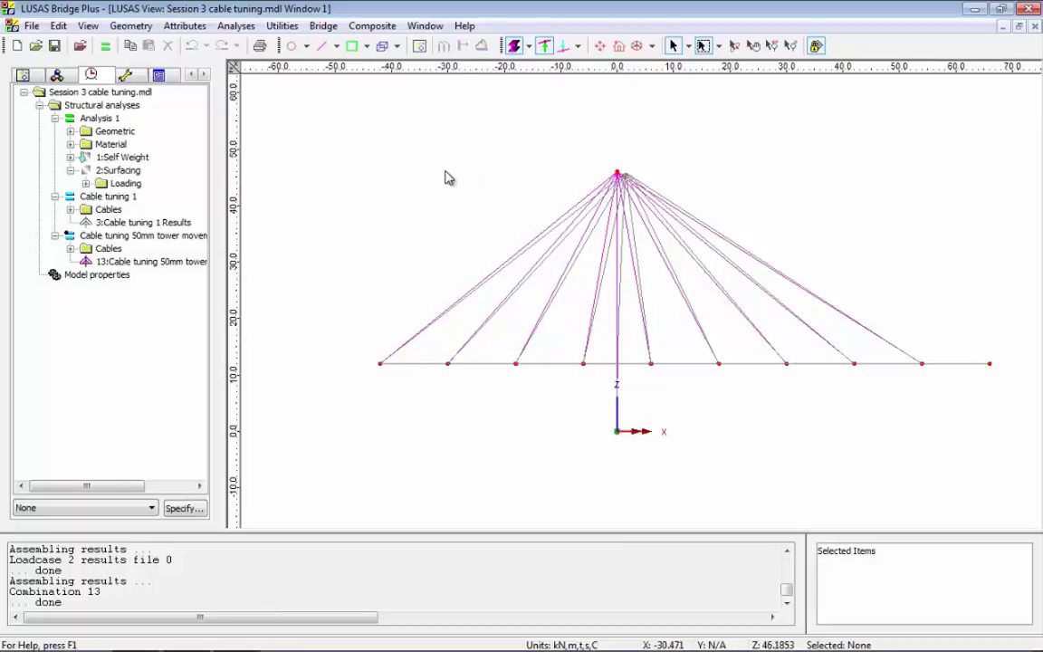
{"action": "left_click", "coordinate": [190, 76]}
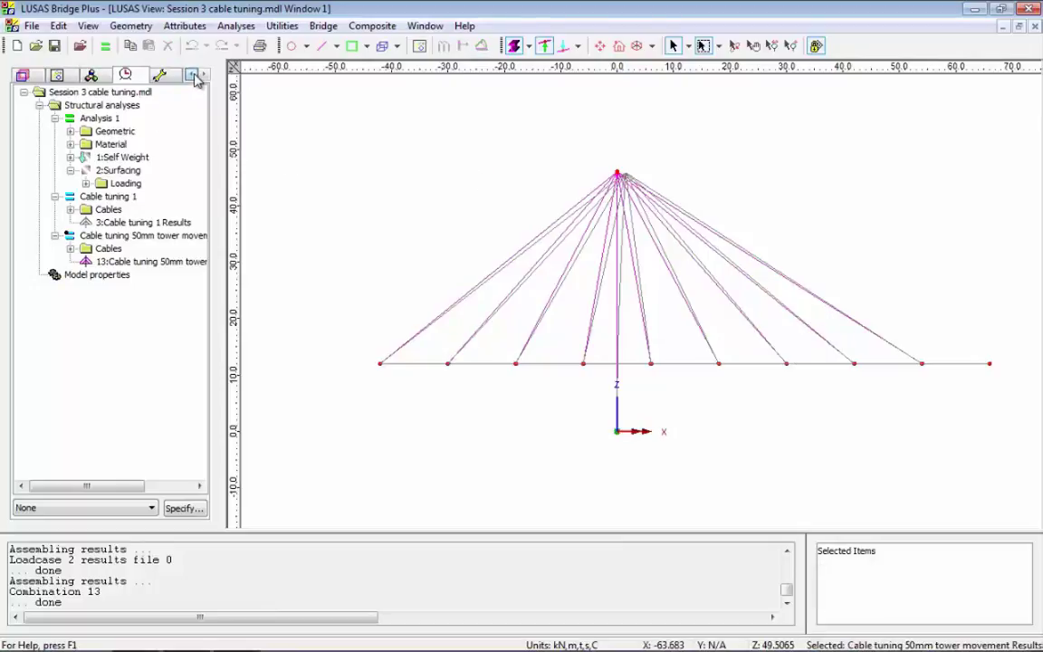
Step: Turn on the force/moment diagram layer in the view layers tree
{"action": "left_click", "coordinate": [22, 74]}
{"action": "right_click", "coordinate": [139, 185]}
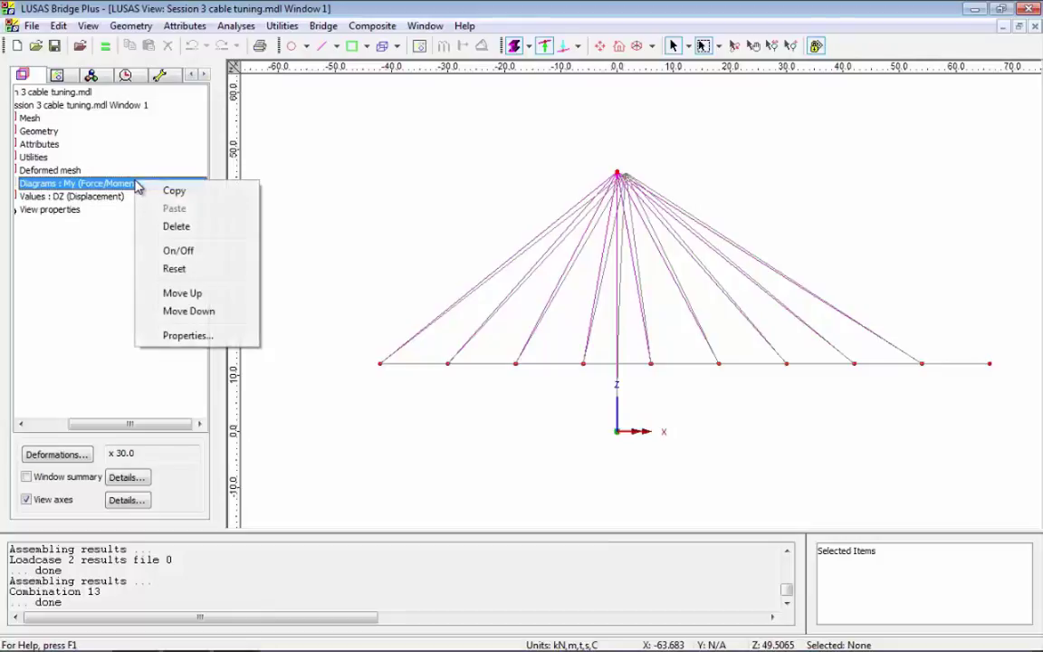
{"action": "left_click", "coordinate": [179, 251]}
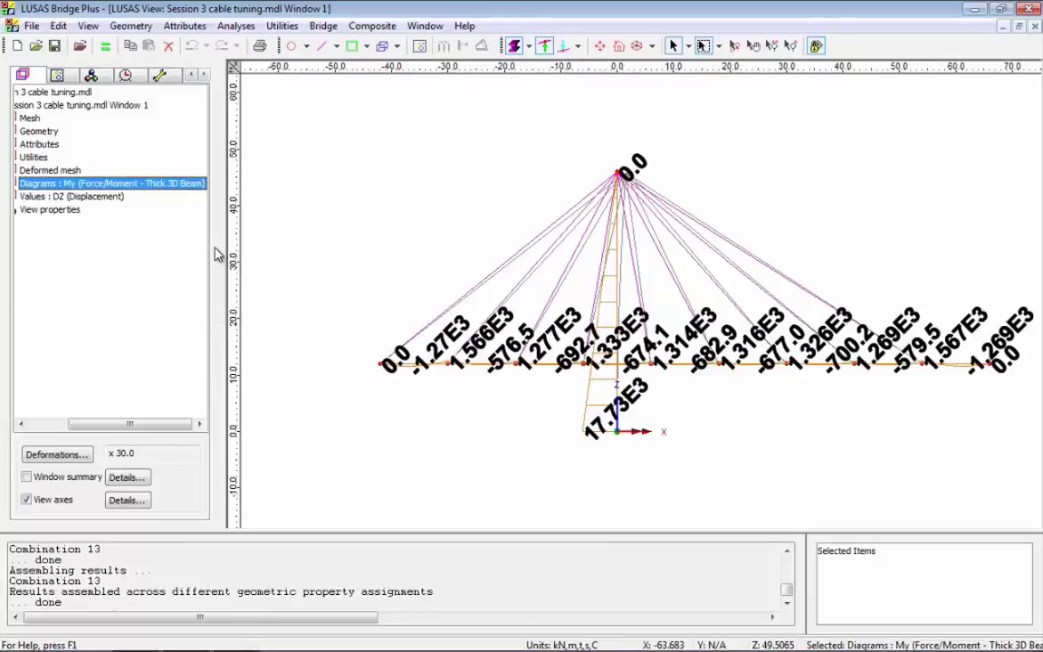
Step: Restrict the My moment diagram to tower line 1000 using Show Results on Selection Only
{"action": "left_click", "coordinate": [616, 381]}
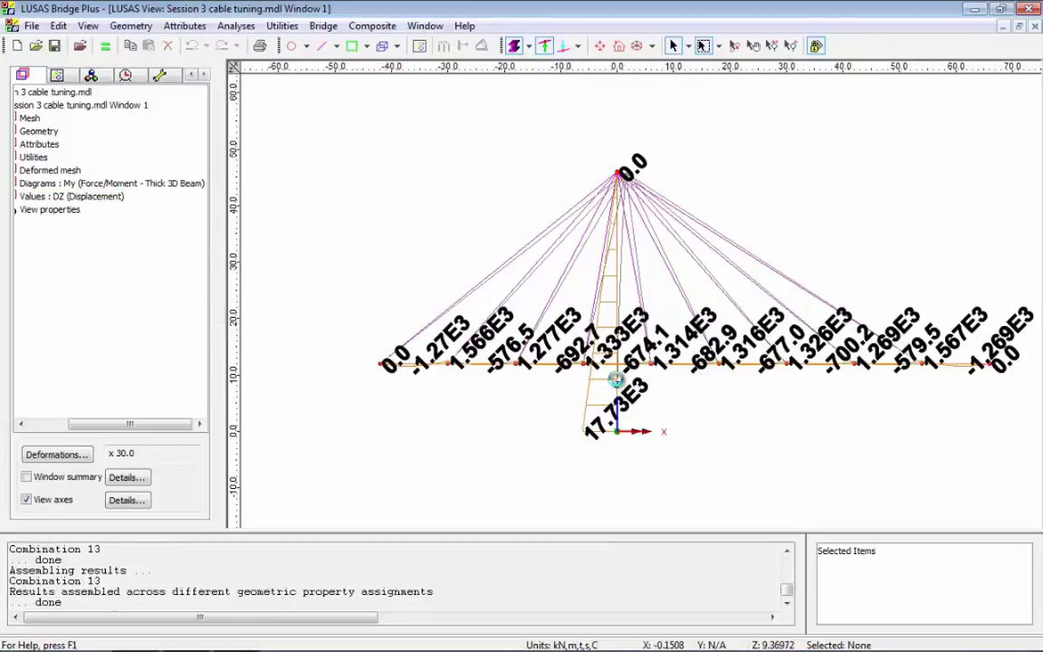
{"action": "right_click", "coordinate": [369, 153]}
{"action": "mouse_move", "coordinate": [498, 290]}
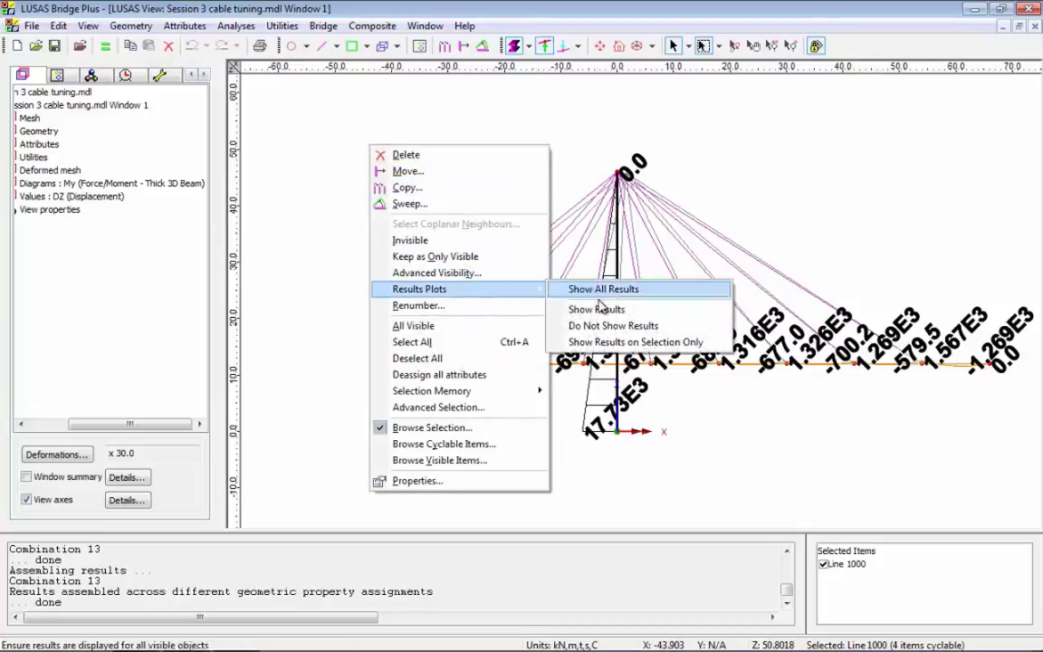
{"action": "left_click", "coordinate": [597, 344]}
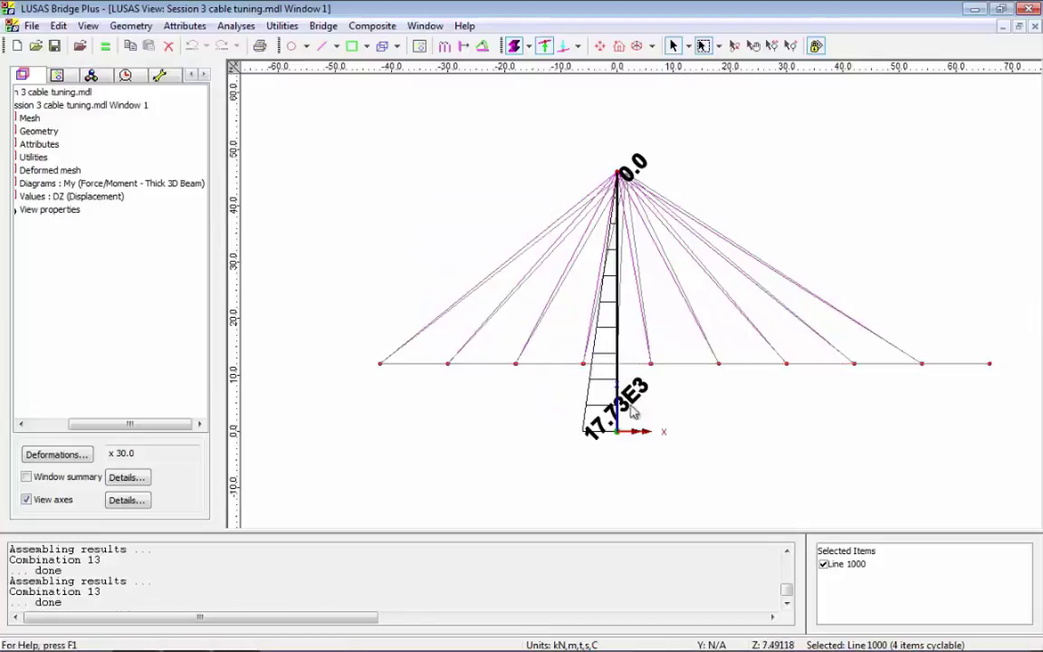
{"action": "left_click", "coordinate": [631, 462]}
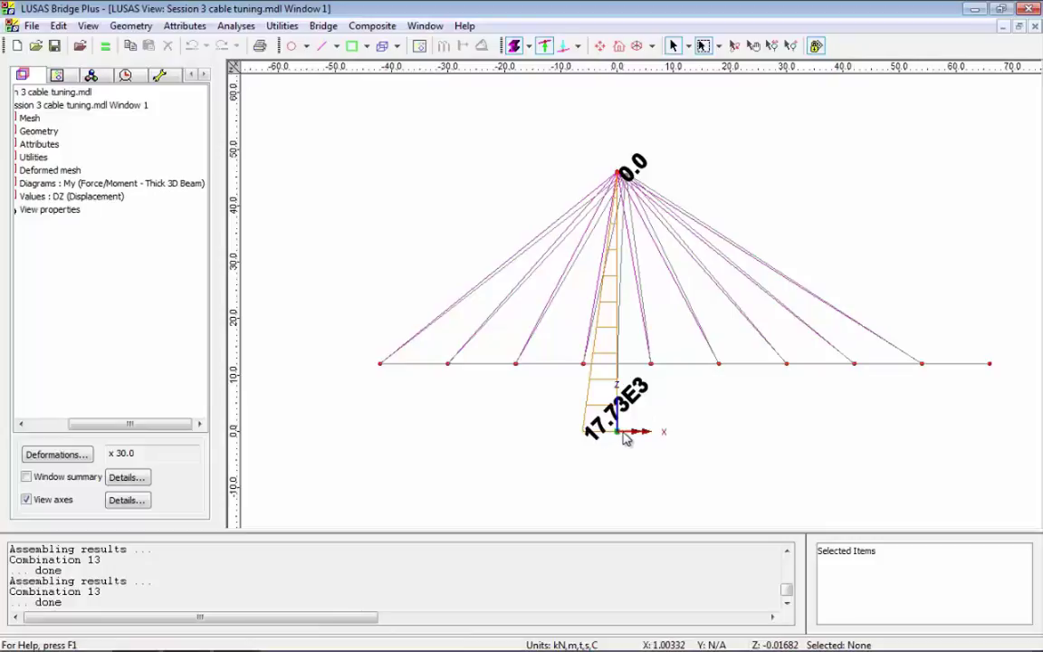
{"action": "left_click", "coordinate": [126, 75]}
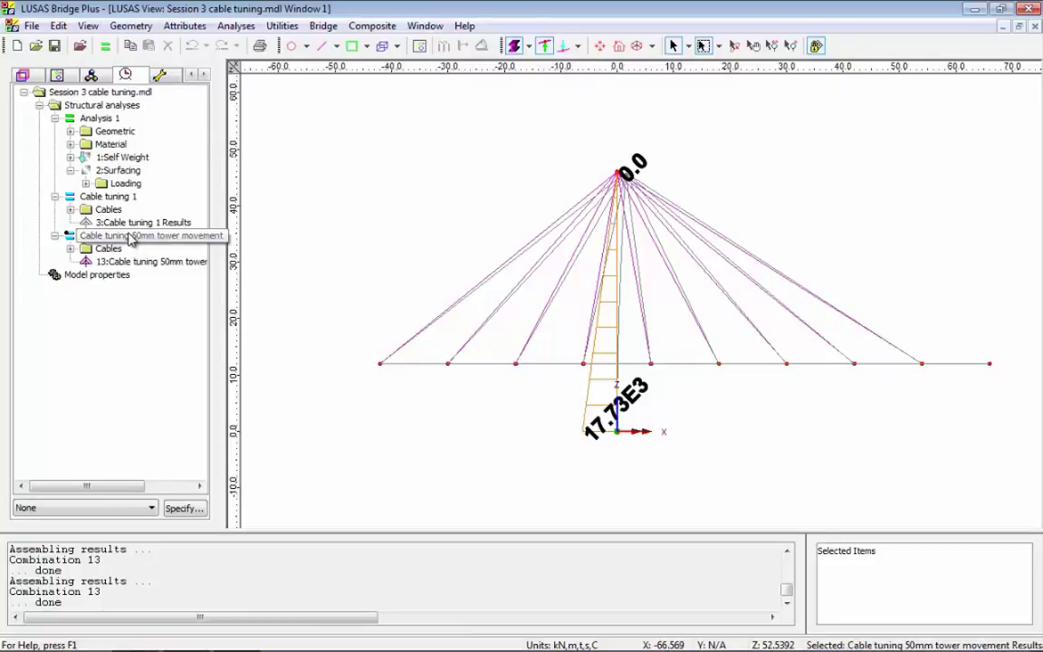
Step: Duplicate the 50mm tower movement tuning analysis and rename the copy with '+limit My'
{"action": "left_click_drag", "start_coordinate": [127, 238], "coordinate": [52, 274]}
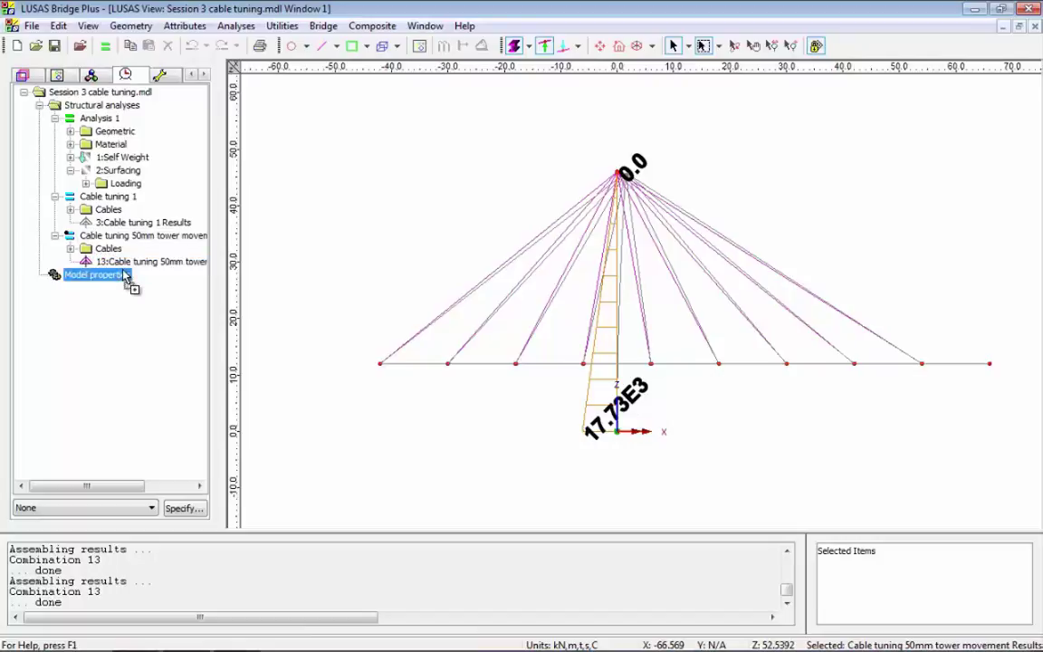
{"action": "right_click", "coordinate": [138, 274]}
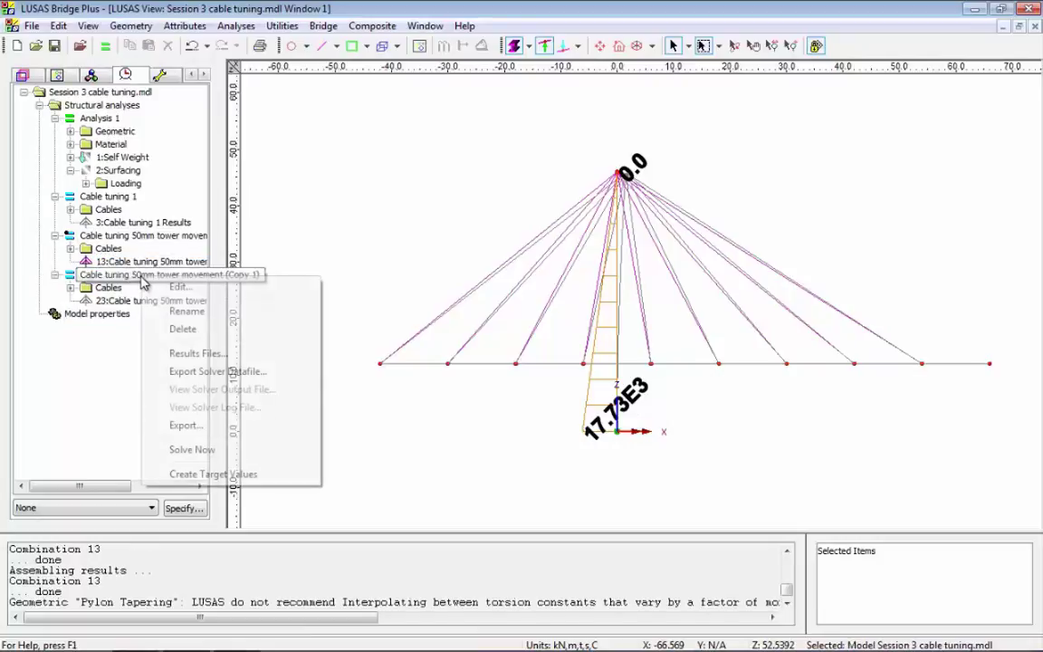
{"action": "left_click", "coordinate": [187, 312]}
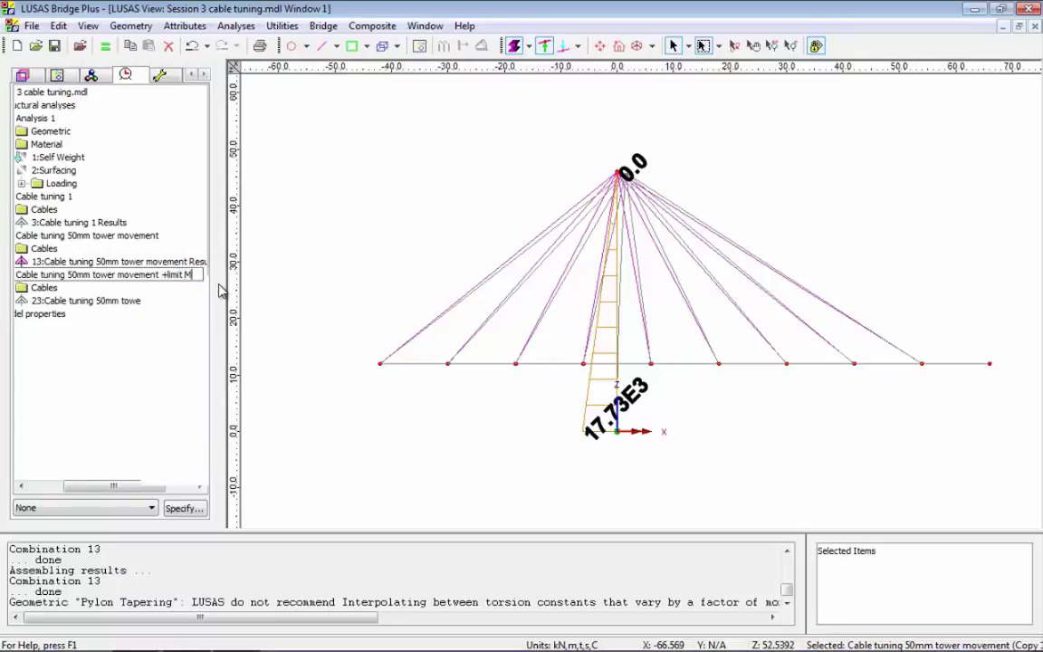
{"action": "left_click", "coordinate": [283, 229]}
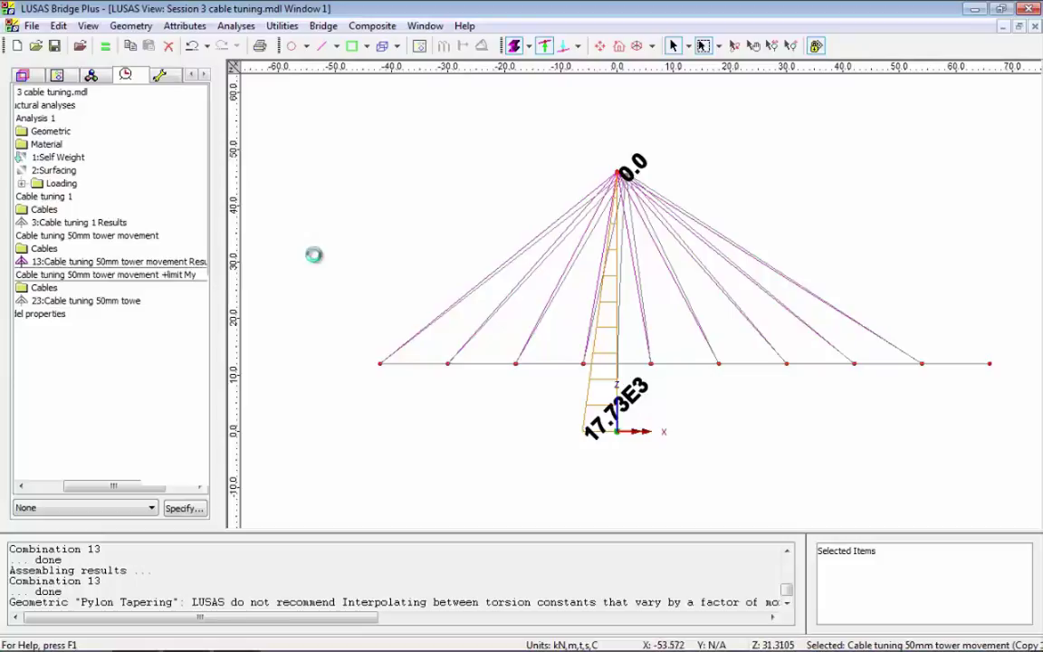
Step: Edit the '+limit My' tuning targets and add a target for selected tower line 1000
{"action": "right_click", "coordinate": [86, 297]}
{"action": "right_click", "coordinate": [56, 274]}
{"action": "left_click", "coordinate": [94, 284]}
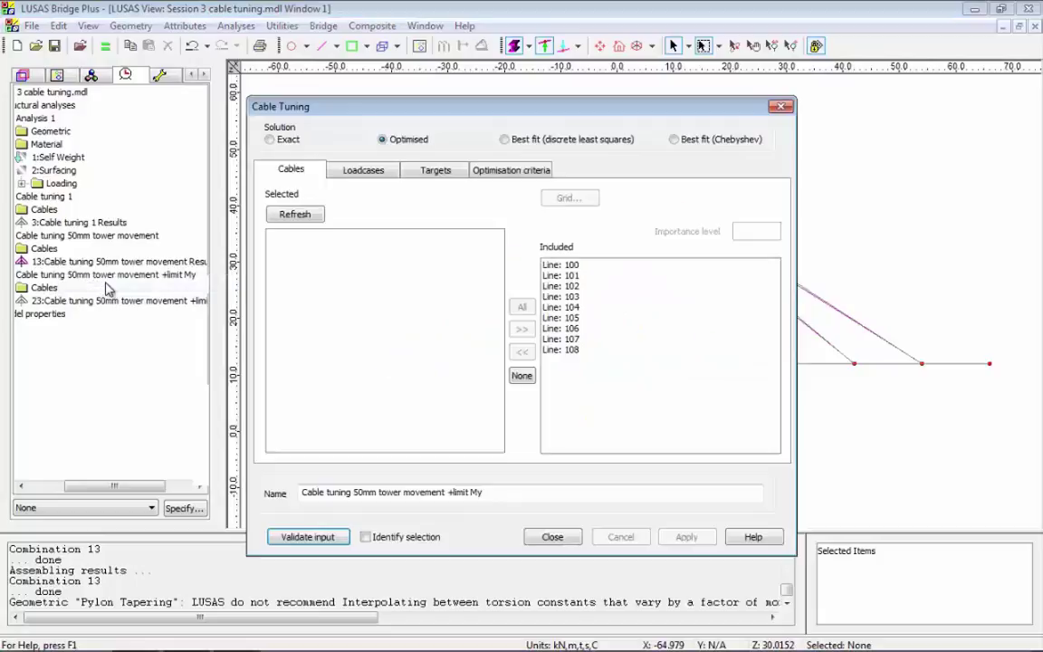
{"action": "left_click", "coordinate": [435, 170]}
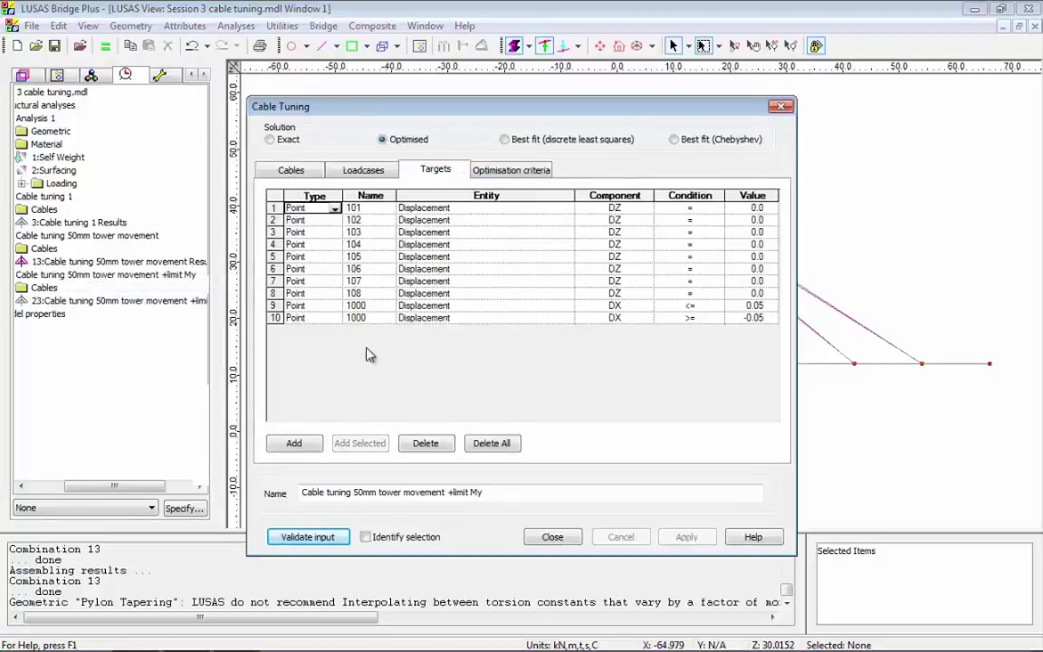
{"action": "left_click_drag", "start_coordinate": [521, 113], "coordinate": [313, 95]}
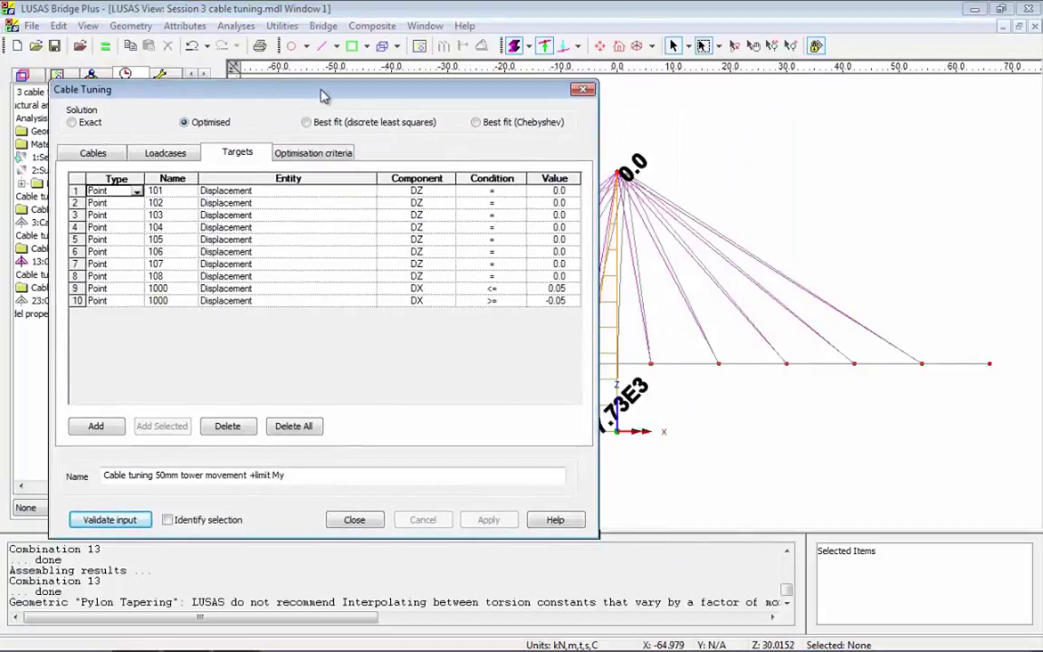
{"action": "left_click", "coordinate": [619, 324]}
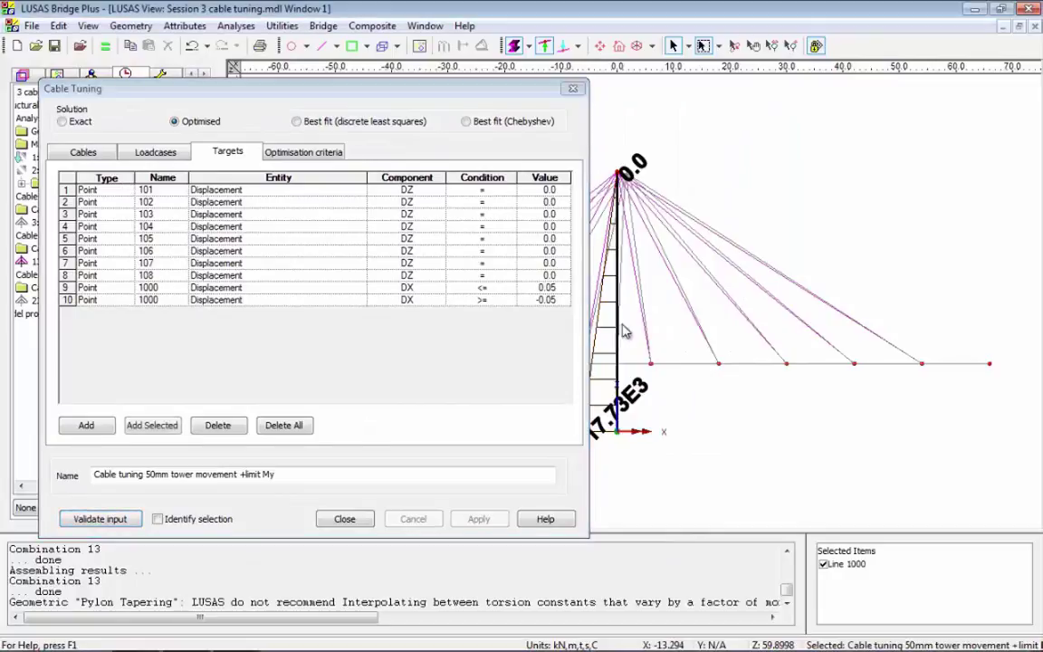
{"action": "left_click", "coordinate": [153, 425]}
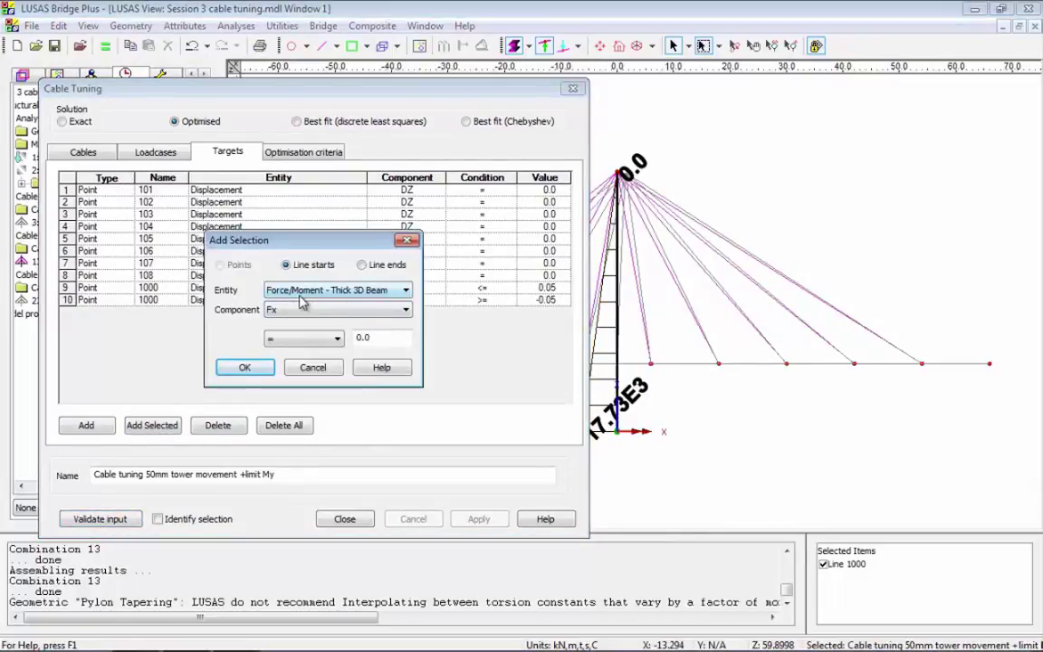
Step: Set the line 1000 target to My <= 1500 and save the tuning settings
{"action": "left_click", "coordinate": [398, 310]}
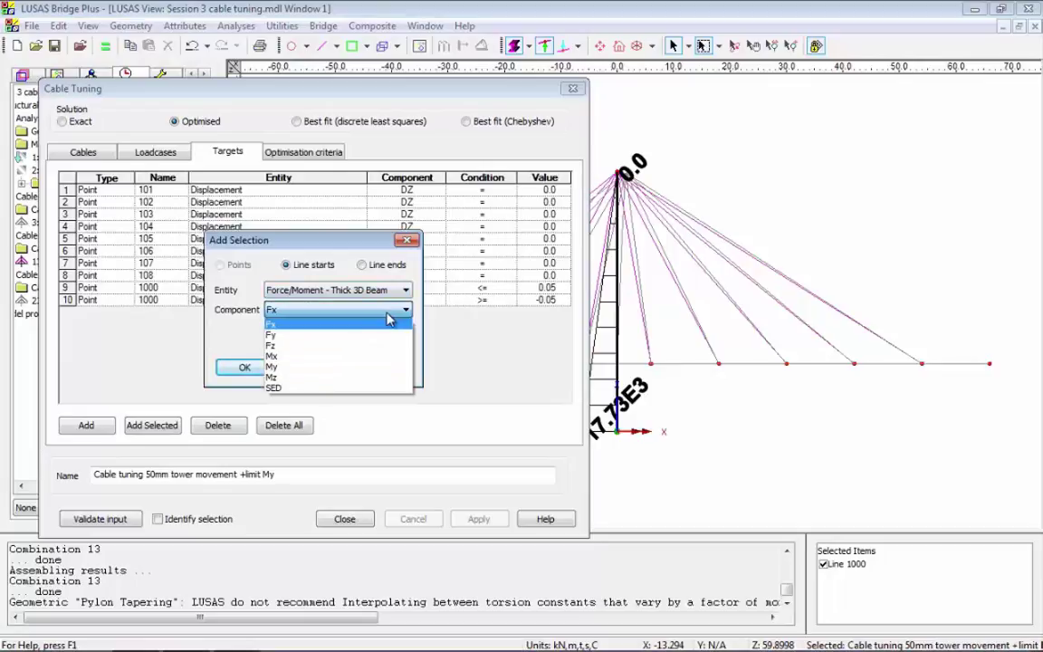
{"action": "left_click", "coordinate": [344, 368]}
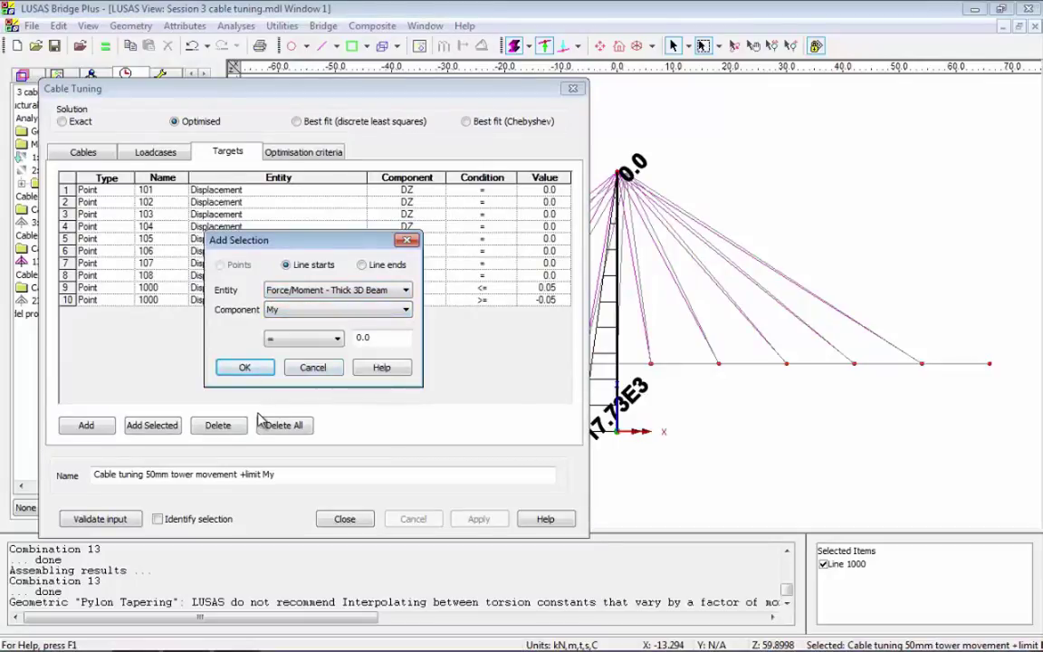
{"action": "left_click", "coordinate": [336, 340]}
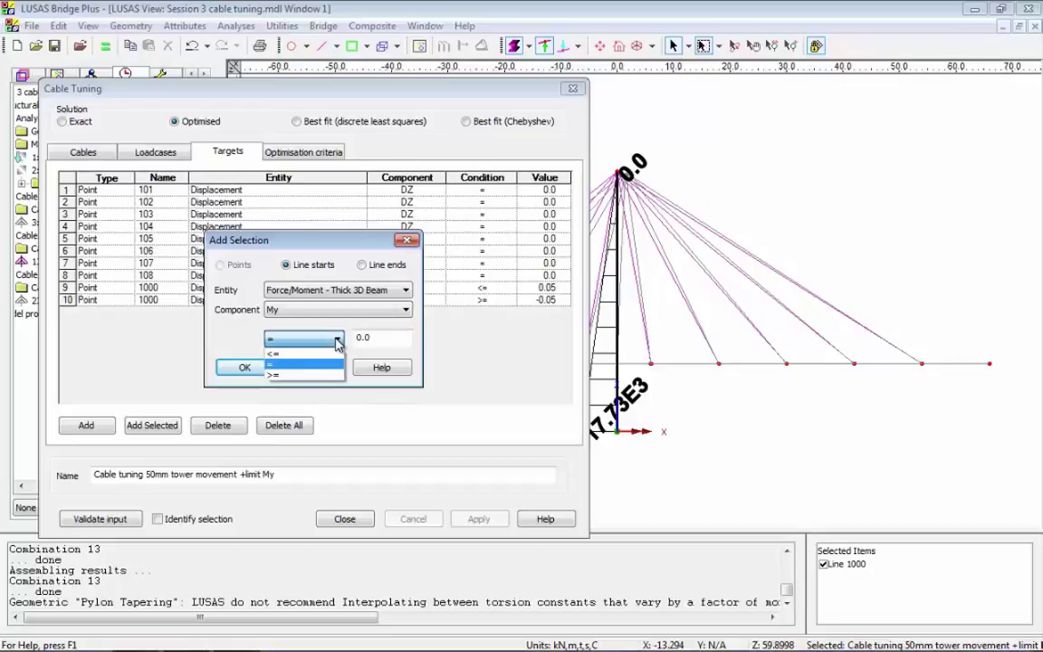
{"action": "left_click", "coordinate": [270, 353]}
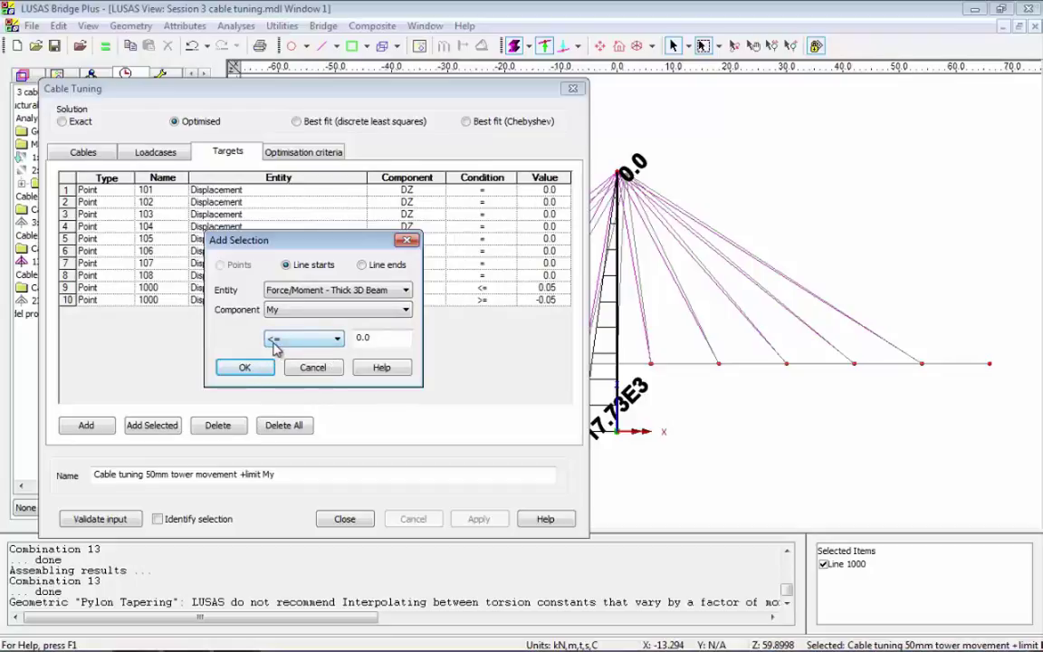
{"action": "left_click", "coordinate": [375, 341]}
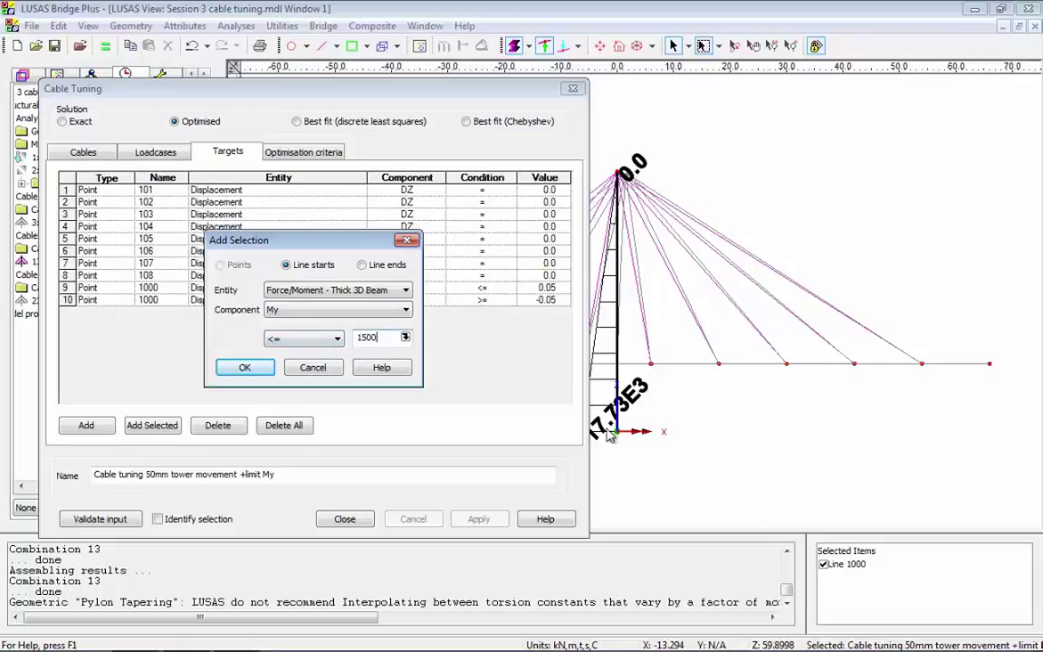
{"action": "type", "text": "1500"}
{"action": "left_click", "coordinate": [266, 372]}
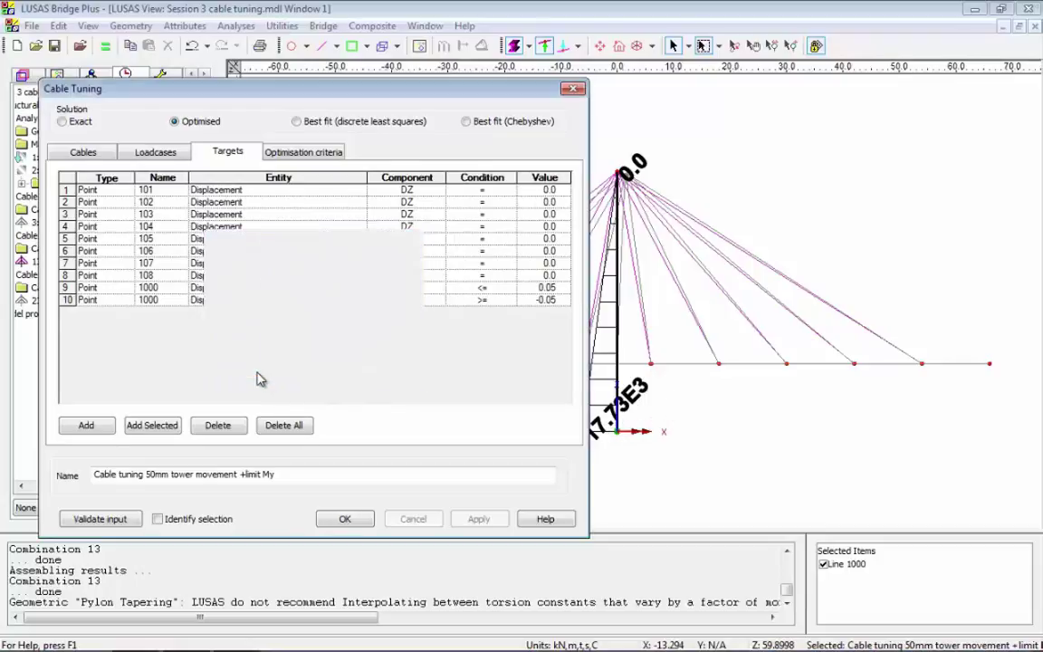
{"action": "left_click", "coordinate": [337, 518]}
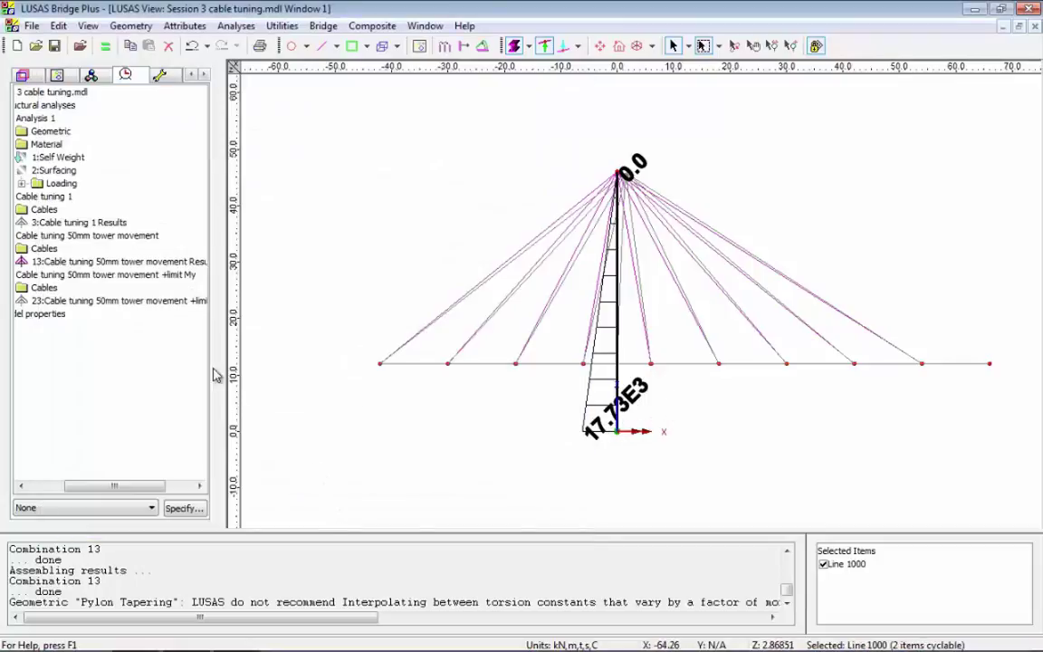
Step: Solve the '+limit My' analysis and set results loadcase 23 active, cutting tower base My to 1.5E3
{"action": "left_click_drag", "start_coordinate": [135, 487], "coordinate": [107, 487]}
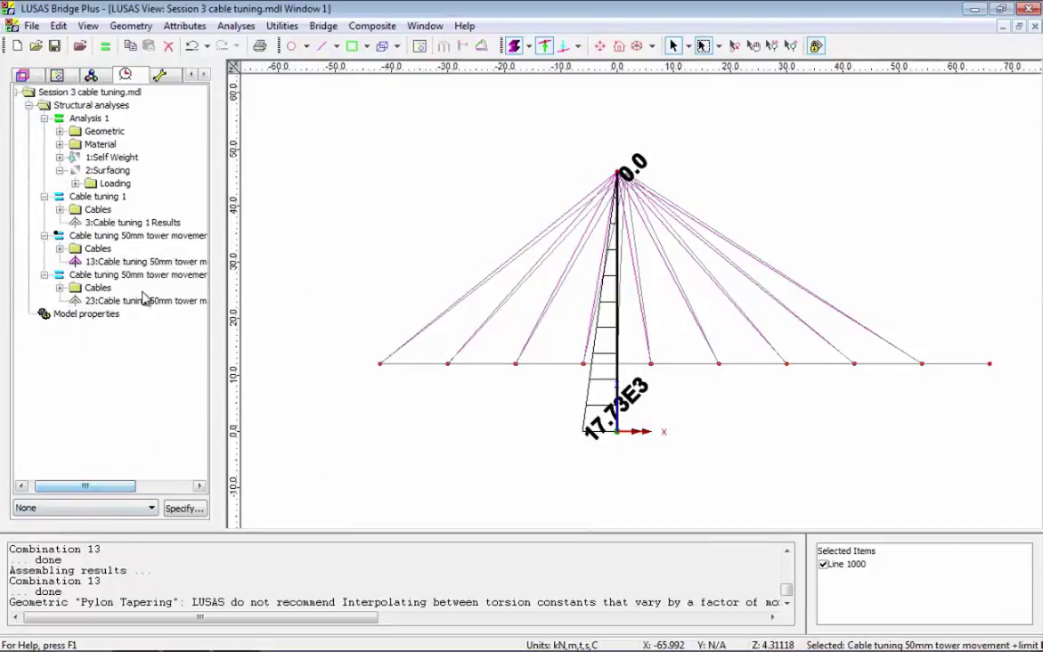
{"action": "left_click", "coordinate": [105, 46]}
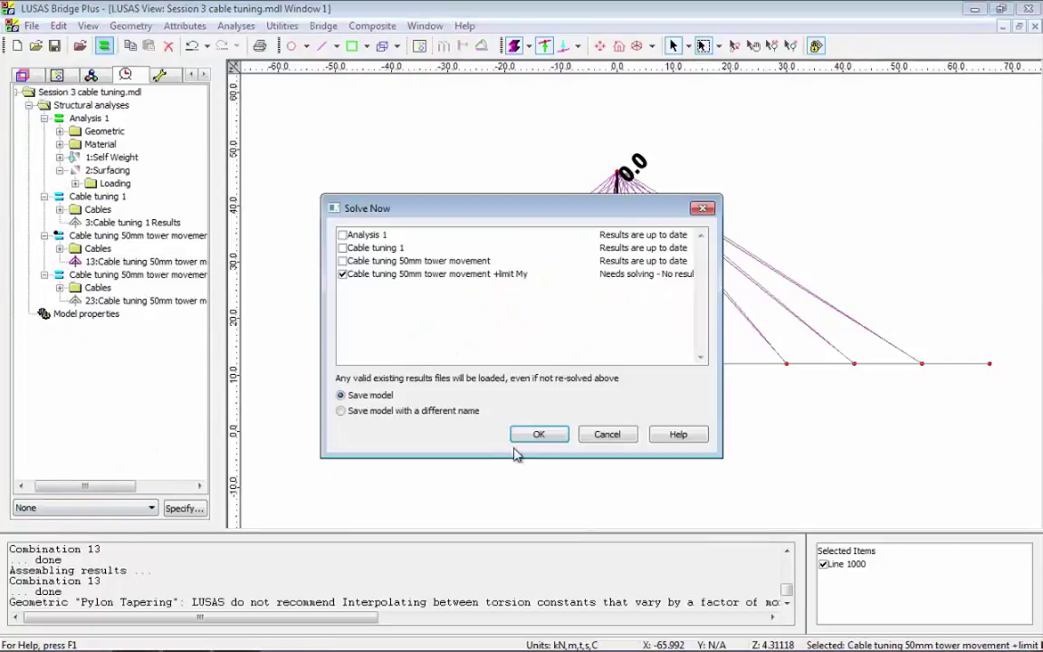
{"action": "left_click", "coordinate": [525, 436]}
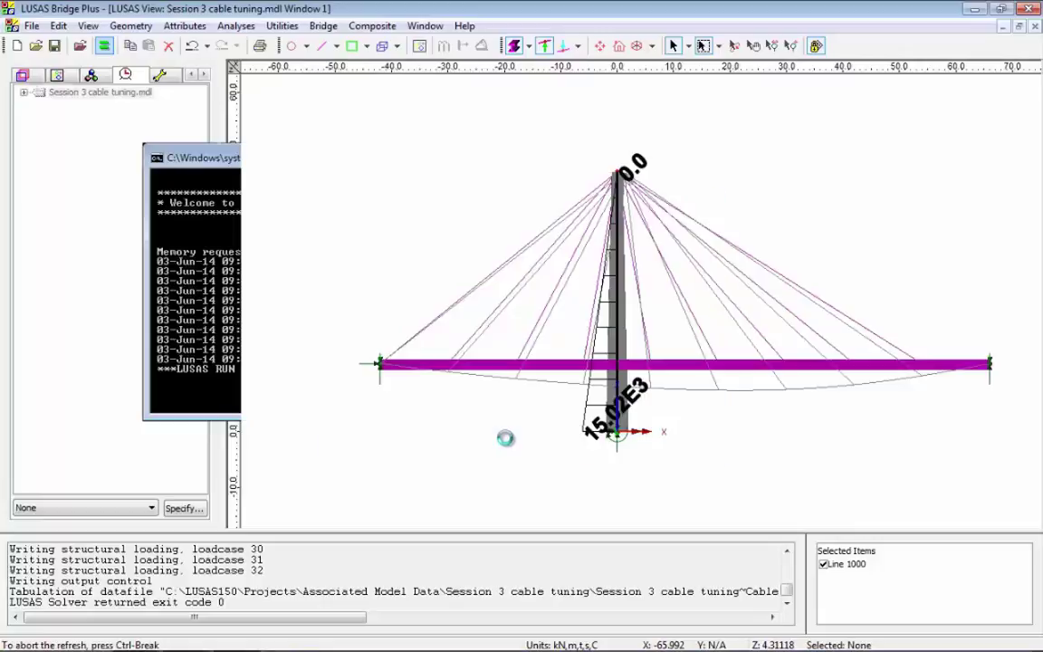
{"action": "right_click", "coordinate": [178, 299]}
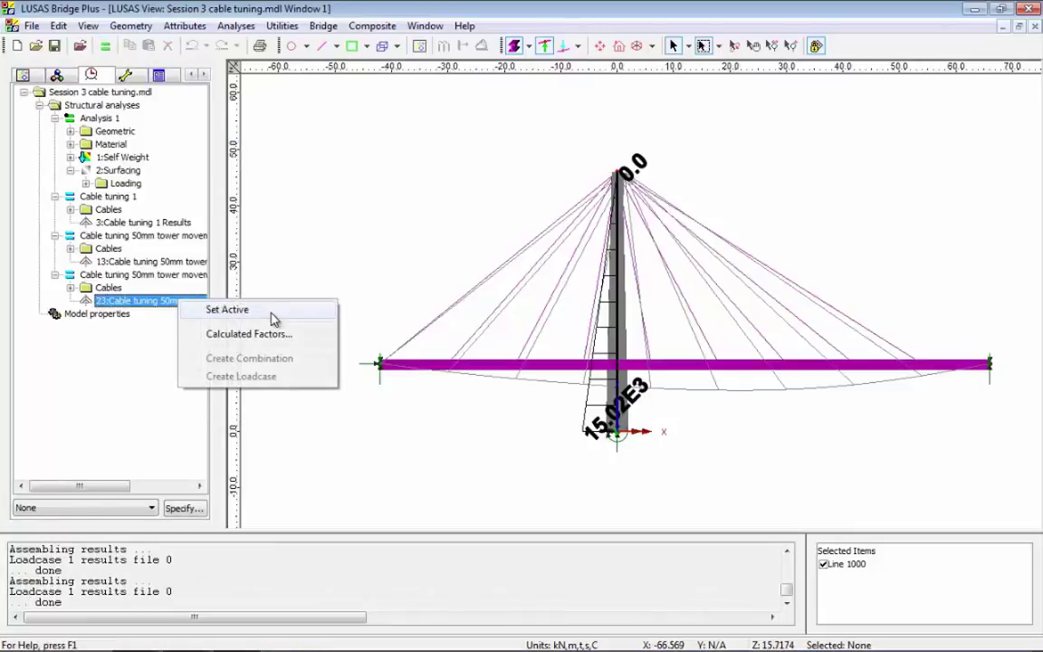
{"action": "left_click", "coordinate": [261, 310]}
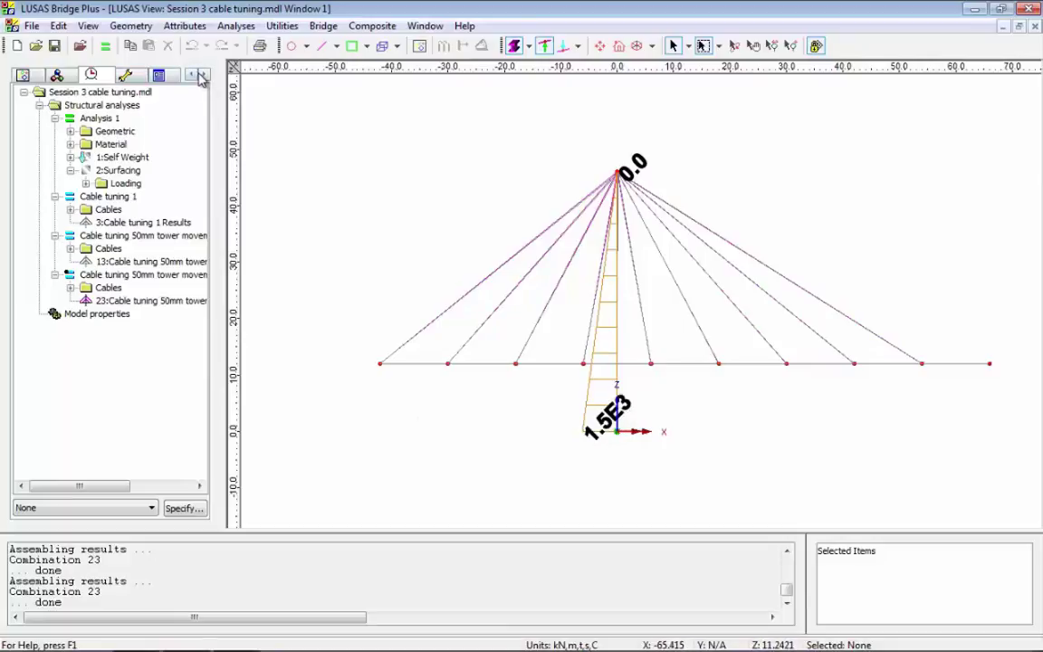
Step: Hide the tower bending moment diagram layer
{"action": "left_click", "coordinate": [193, 75]}
{"action": "left_click", "coordinate": [193, 75]}
{"action": "left_click", "coordinate": [193, 75]}
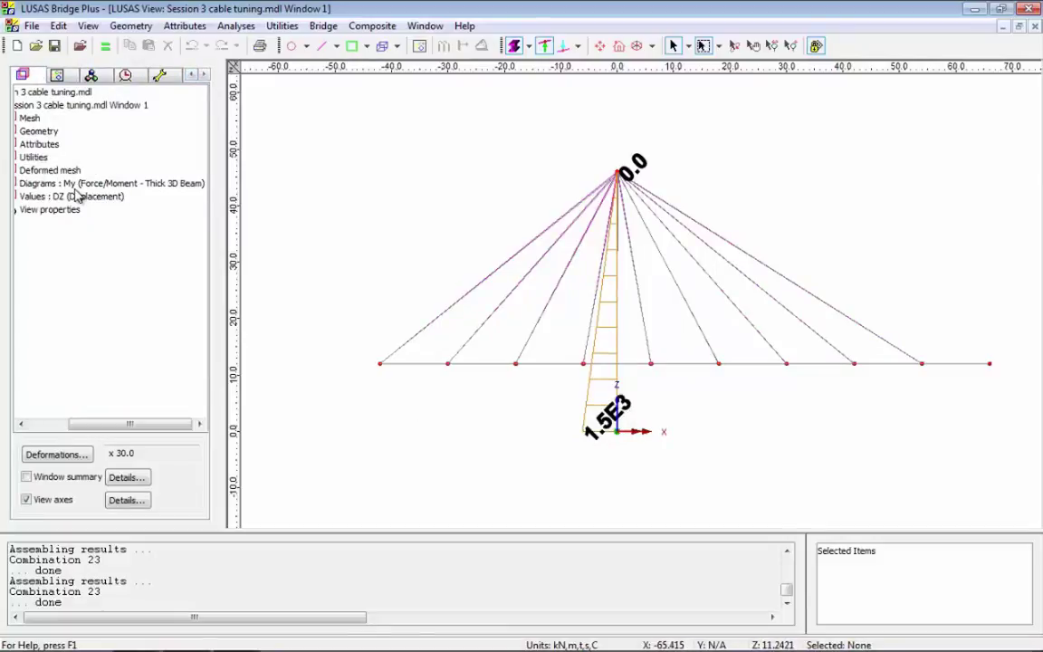
{"action": "right_click", "coordinate": [79, 185]}
{"action": "left_click", "coordinate": [144, 260]}
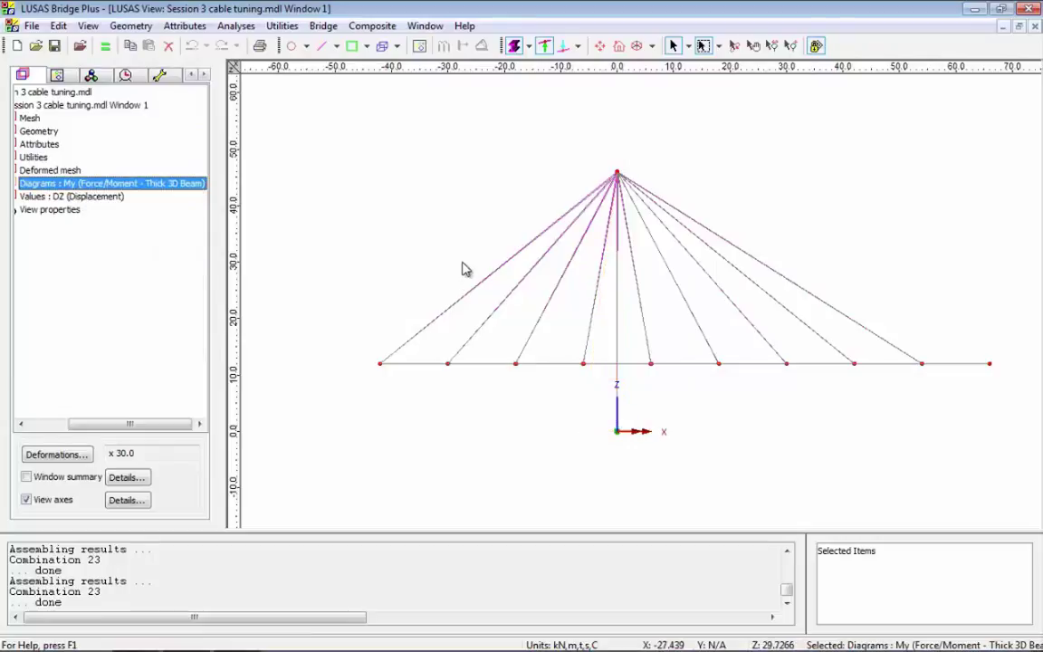
Step: Select deck points 101 and 106 to confirm DZ displacements of 0.000
{"action": "right_click", "coordinate": [421, 205]}
{"action": "left_click", "coordinate": [461, 282]}
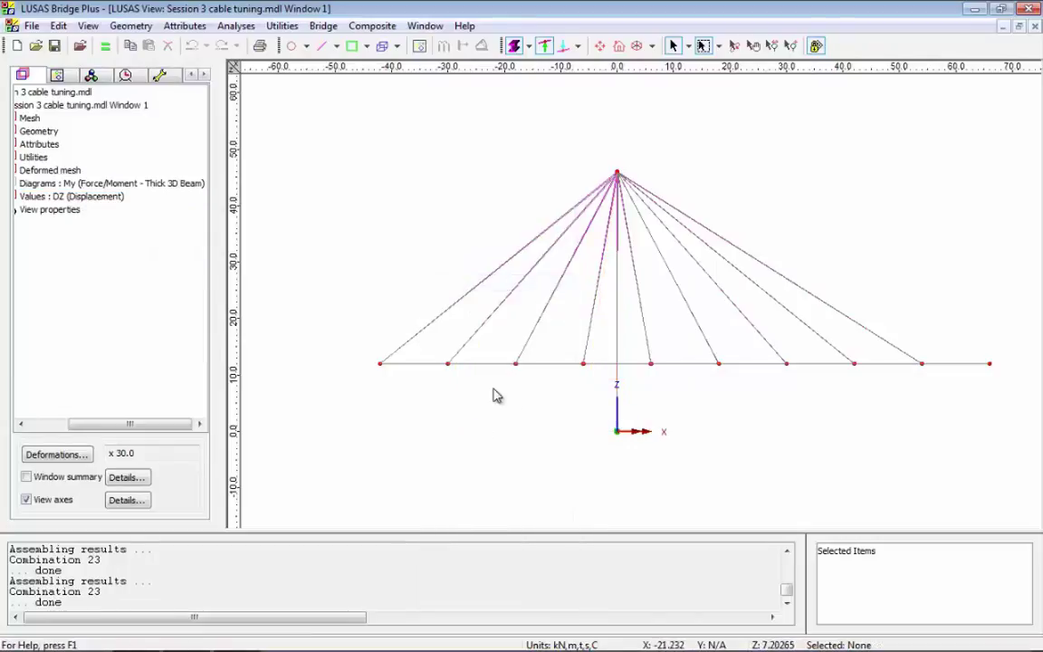
{"action": "left_click", "coordinate": [447, 365]}
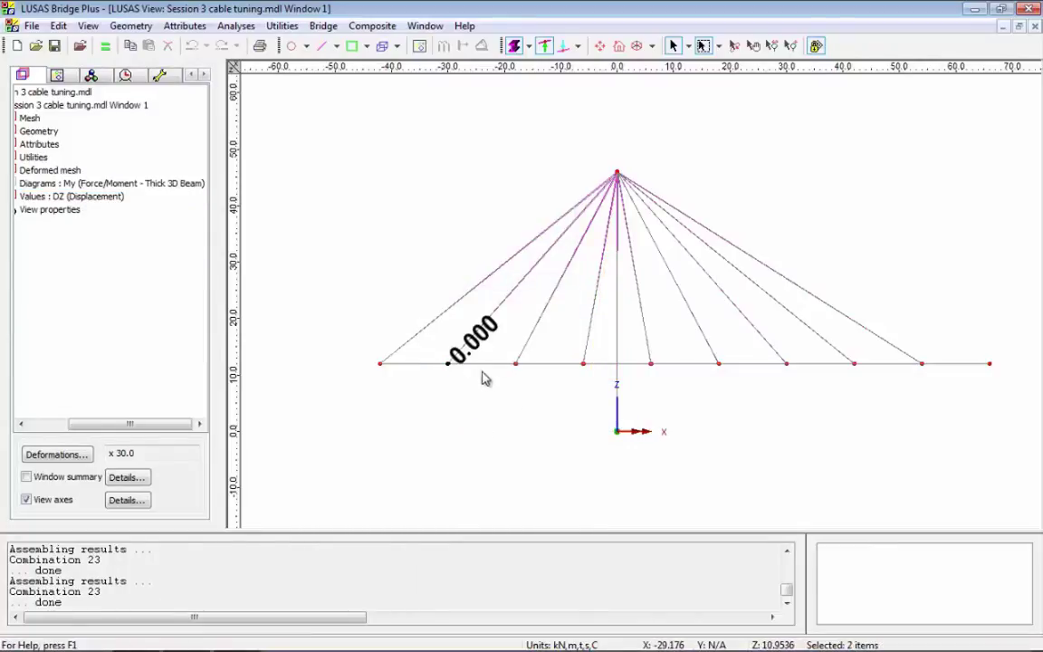
{"action": "left_click", "coordinate": [786, 364], "text": "shift"}
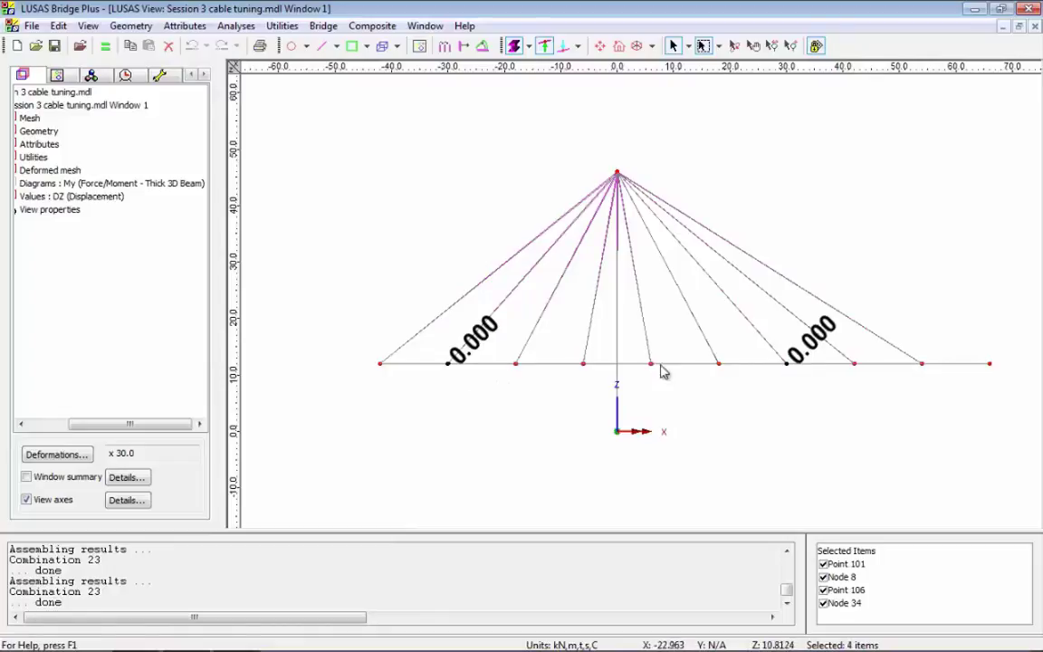
{"action": "left_click", "coordinate": [127, 74]}
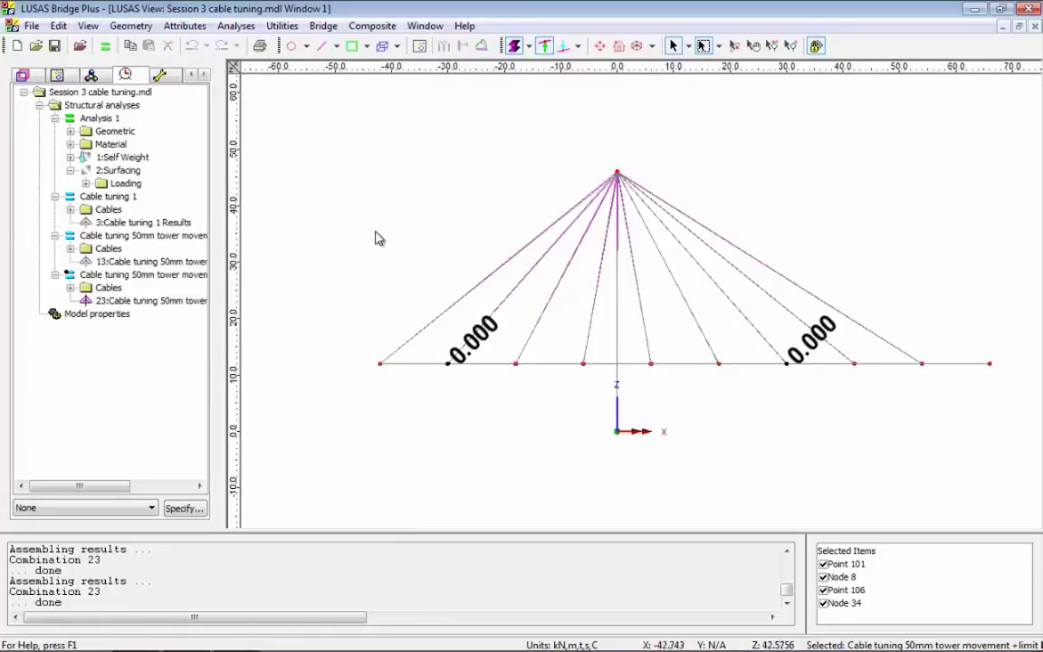
Step: Review loadcase 23's cable factors for cables 100–108 (1.42028E3 to 4.93447E3), then clear deck labels
{"action": "right_click", "coordinate": [194, 302]}
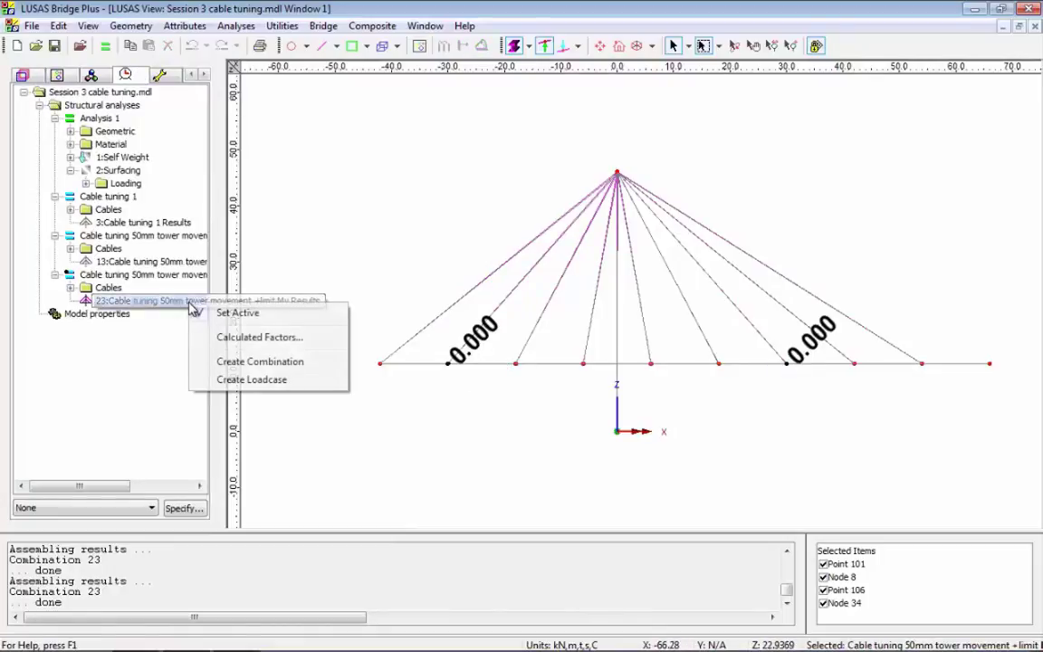
{"action": "left_click", "coordinate": [284, 340]}
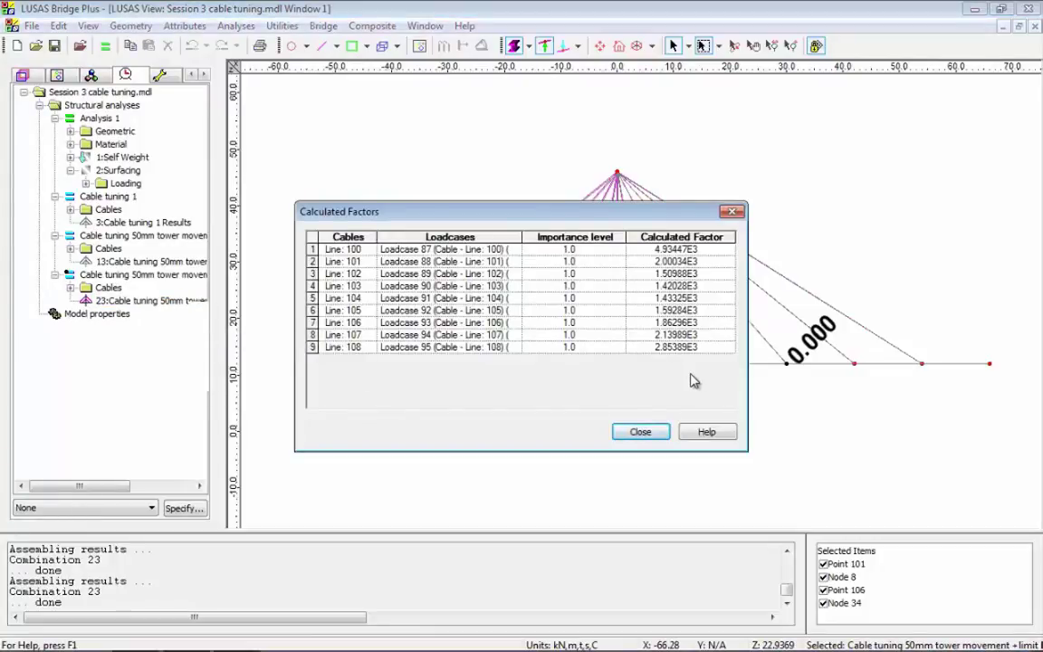
{"action": "left_click_drag", "start_coordinate": [607, 206], "coordinate": [335, 257]}
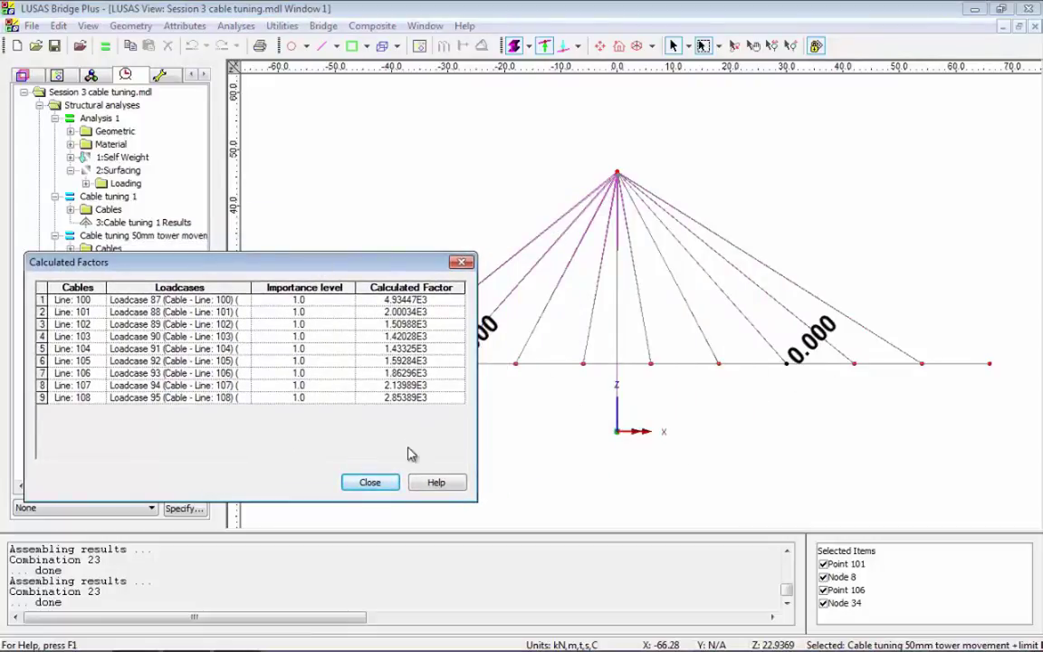
{"action": "left_click", "coordinate": [370, 482]}
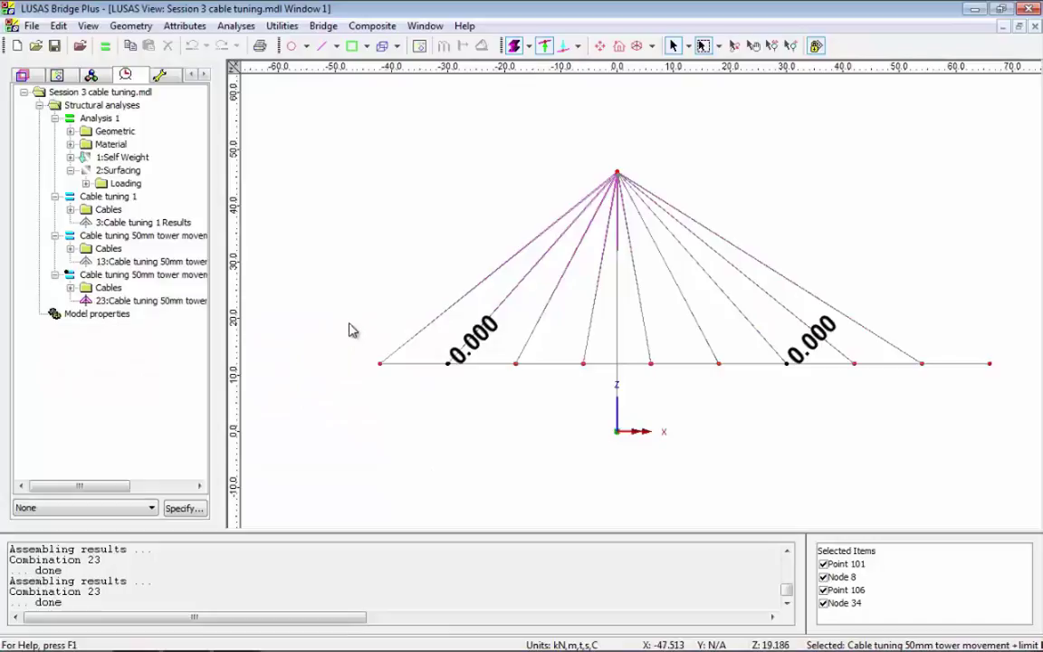
{"action": "left_click", "coordinate": [313, 291]}
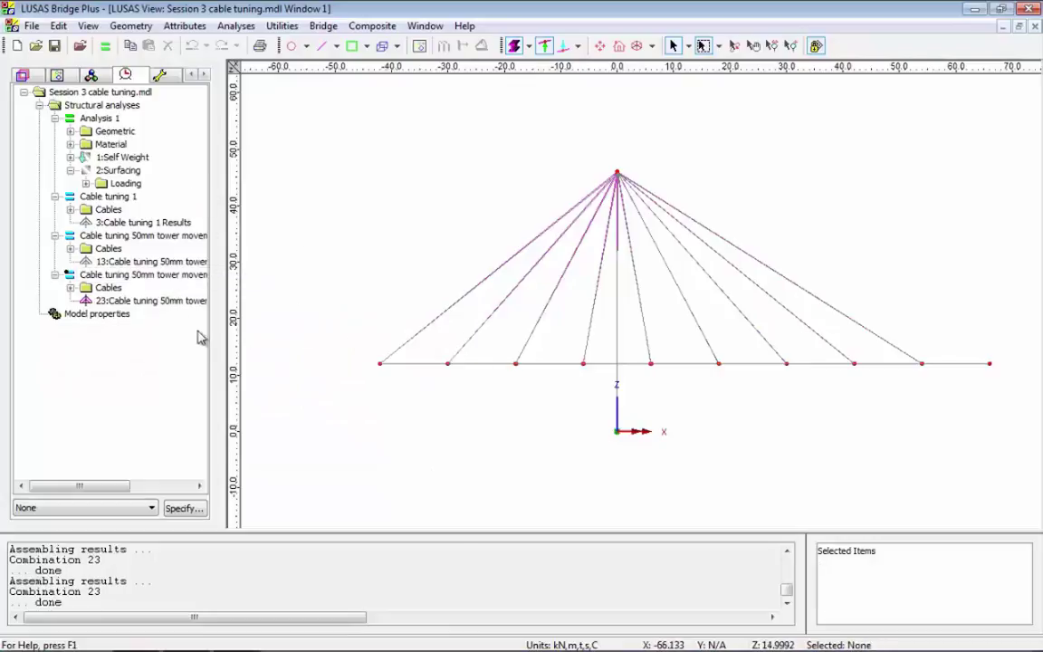
Step: Create loadcase 33 under Analysis 1 from loadcase 23's factors, inspect its loading, and re-solve
{"action": "right_click", "coordinate": [168, 303]}
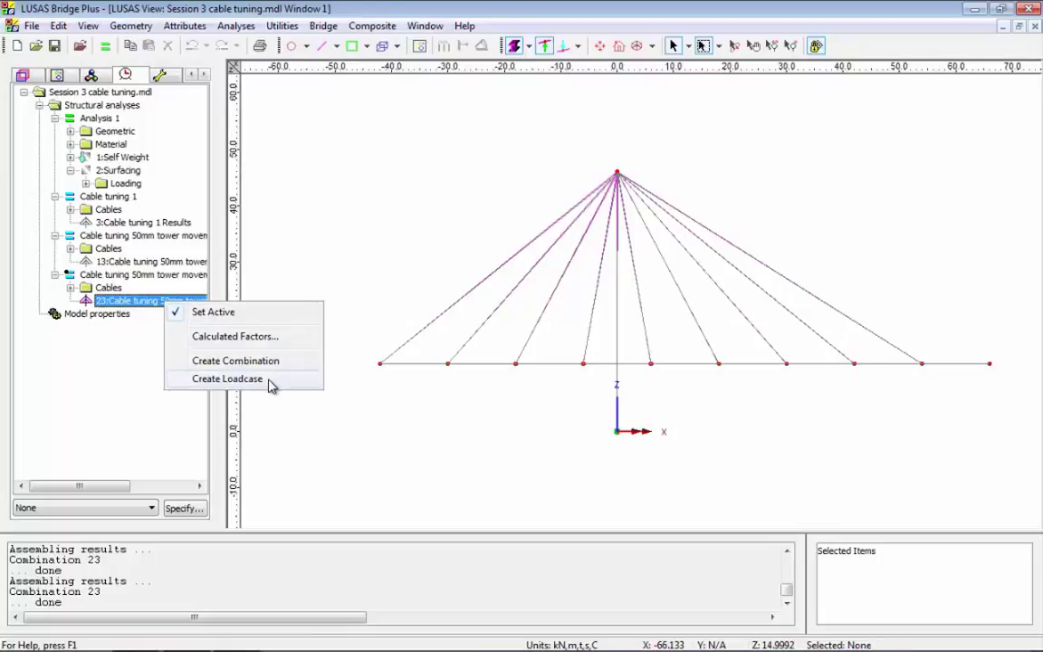
{"action": "left_click", "coordinate": [227, 379]}
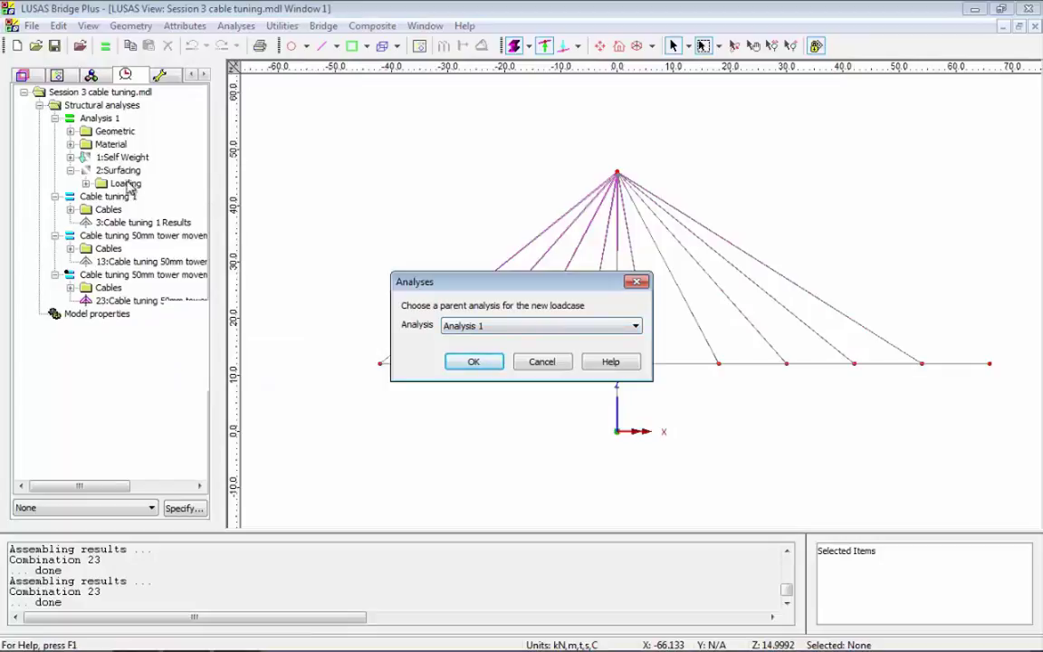
{"action": "left_click", "coordinate": [474, 363]}
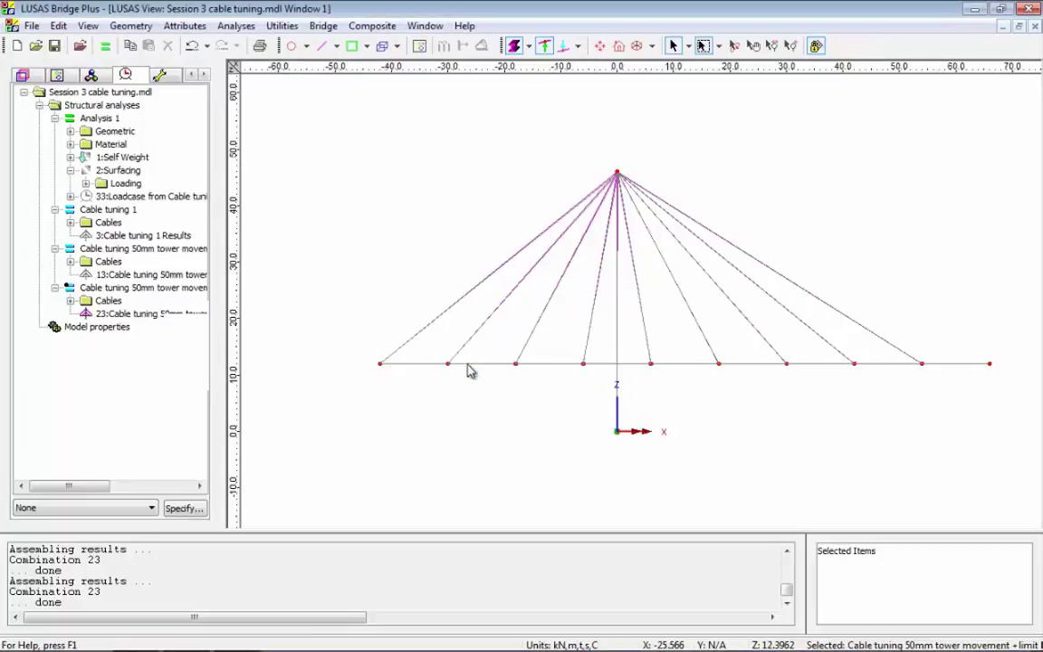
{"action": "left_click", "coordinate": [70, 196]}
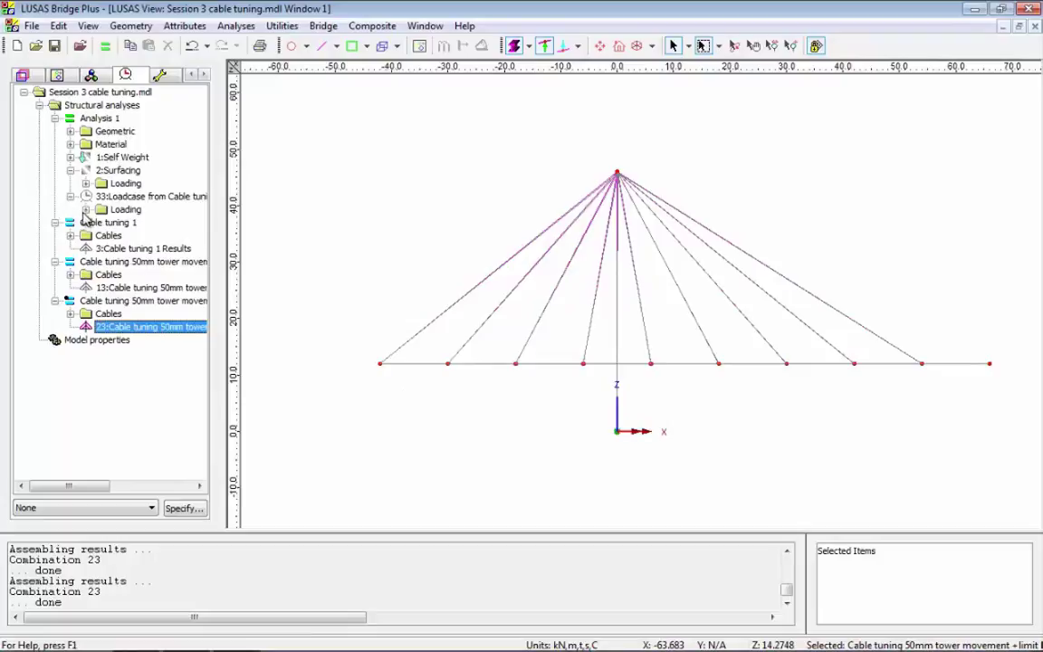
{"action": "left_click", "coordinate": [85, 209]}
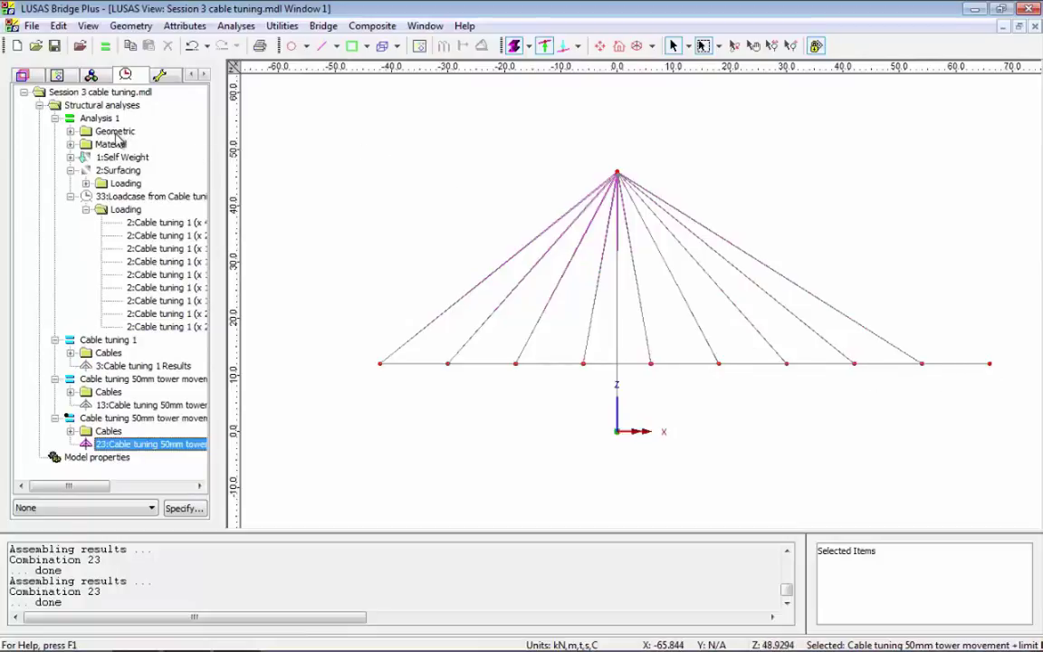
{"action": "left_click", "coordinate": [71, 196]}
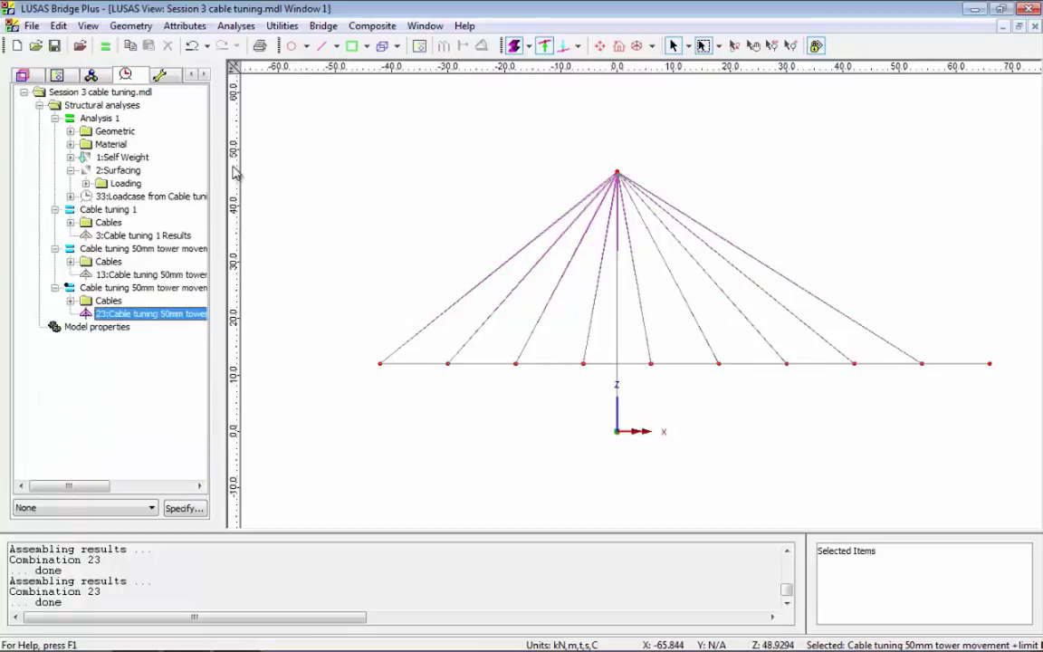
{"action": "left_click", "coordinate": [105, 45]}
{"action": "left_click", "coordinate": [540, 435]}
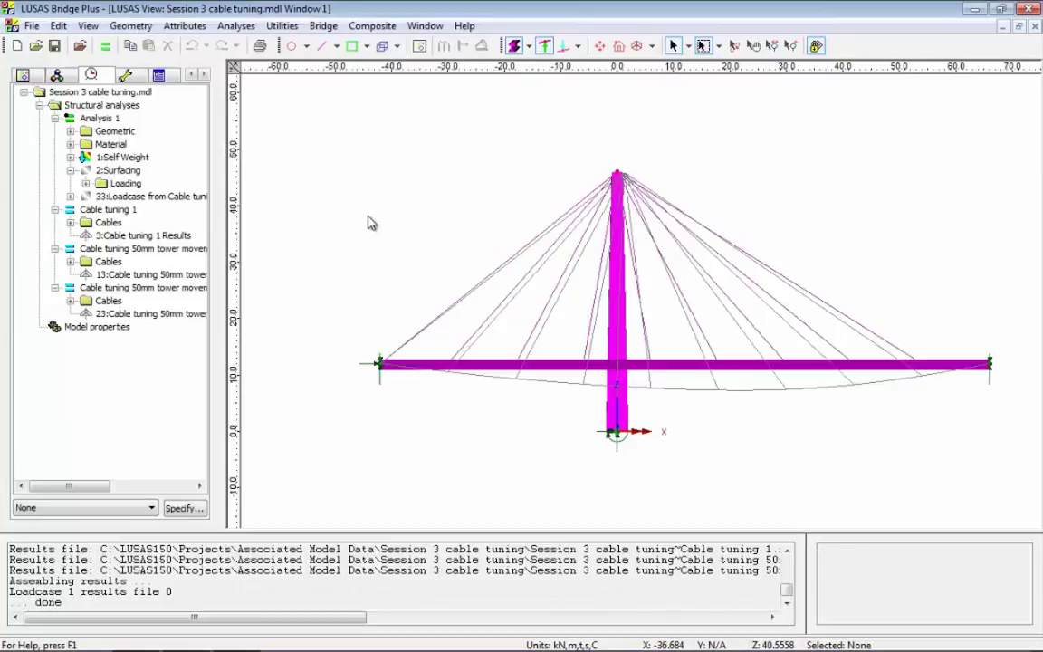
Step: Create Basic Combination 1 of Self Weight, Surfacing and loadcase 33
{"action": "left_click", "coordinate": [235, 26]}
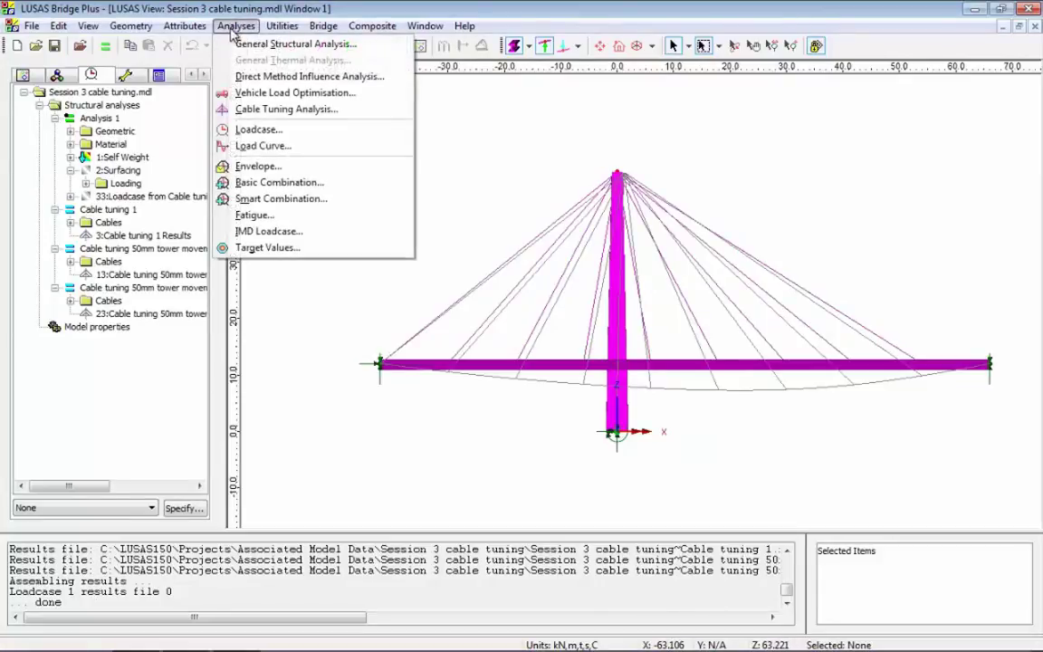
{"action": "left_click", "coordinate": [279, 182]}
{"action": "left_click_drag", "start_coordinate": [290, 255], "coordinate": [299, 283]}
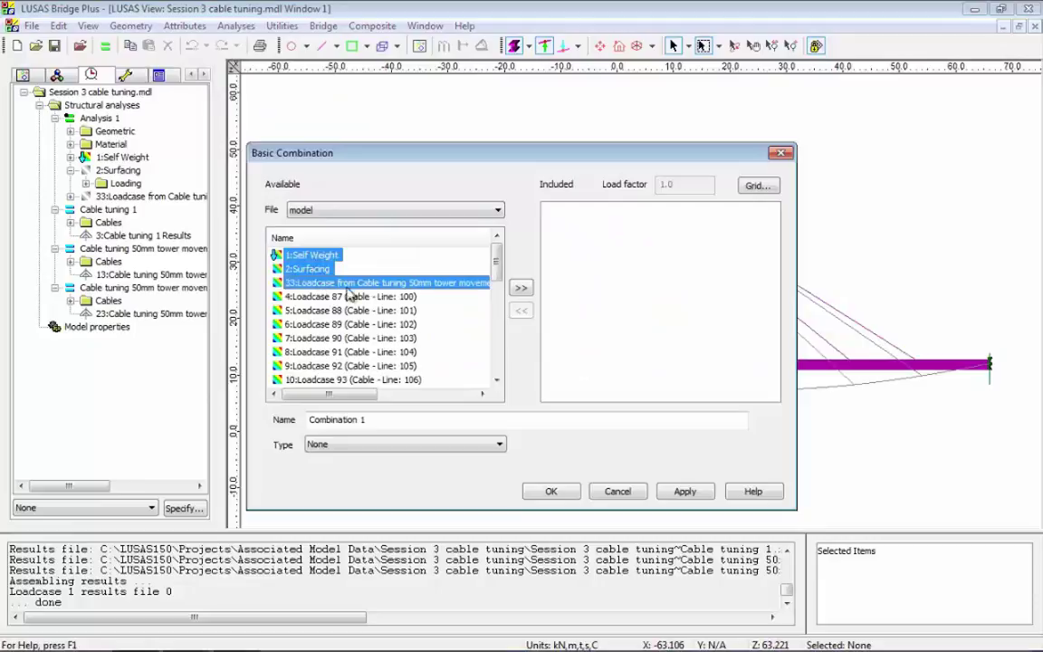
{"action": "left_click", "coordinate": [521, 290]}
{"action": "left_click", "coordinate": [550, 491]}
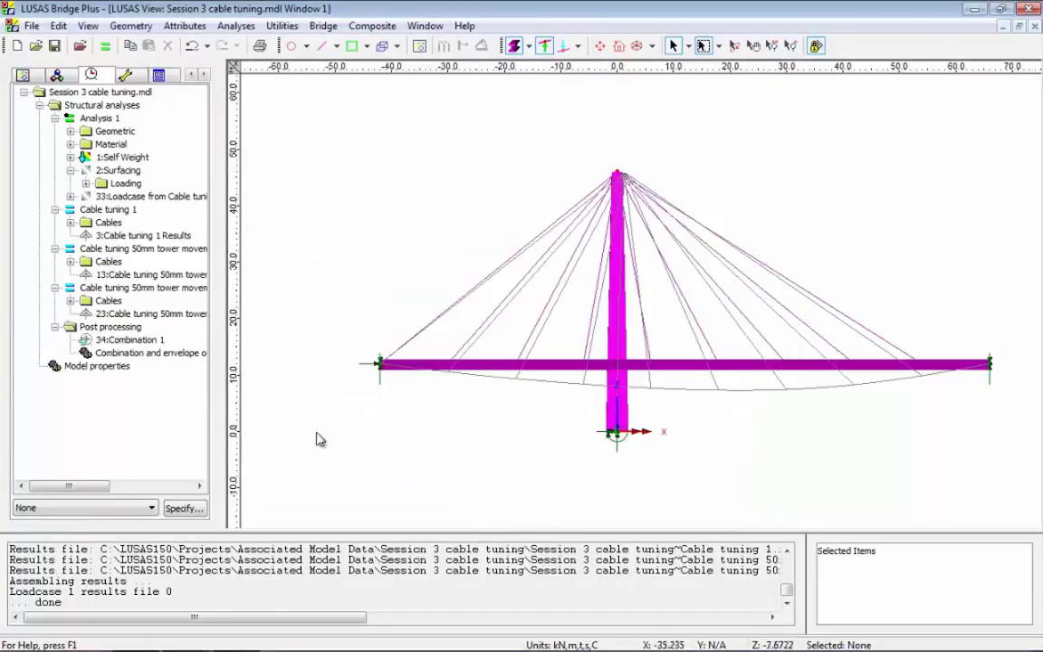
Step: Make Combination 1 the active results loadcase and show the view layers
{"action": "right_click", "coordinate": [118, 340]}
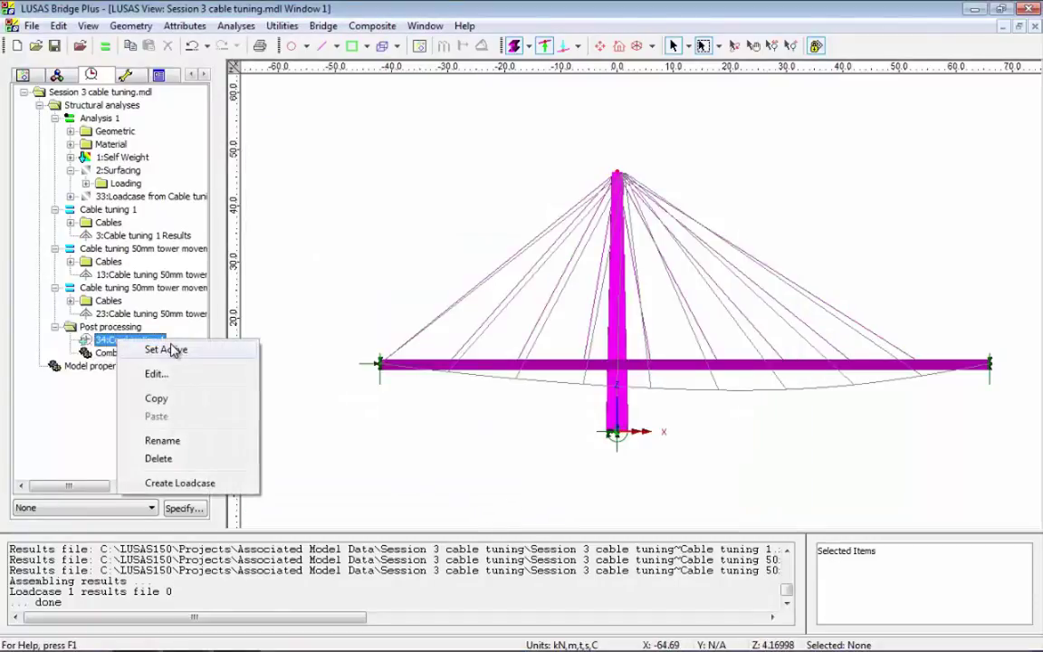
{"action": "left_click", "coordinate": [167, 350]}
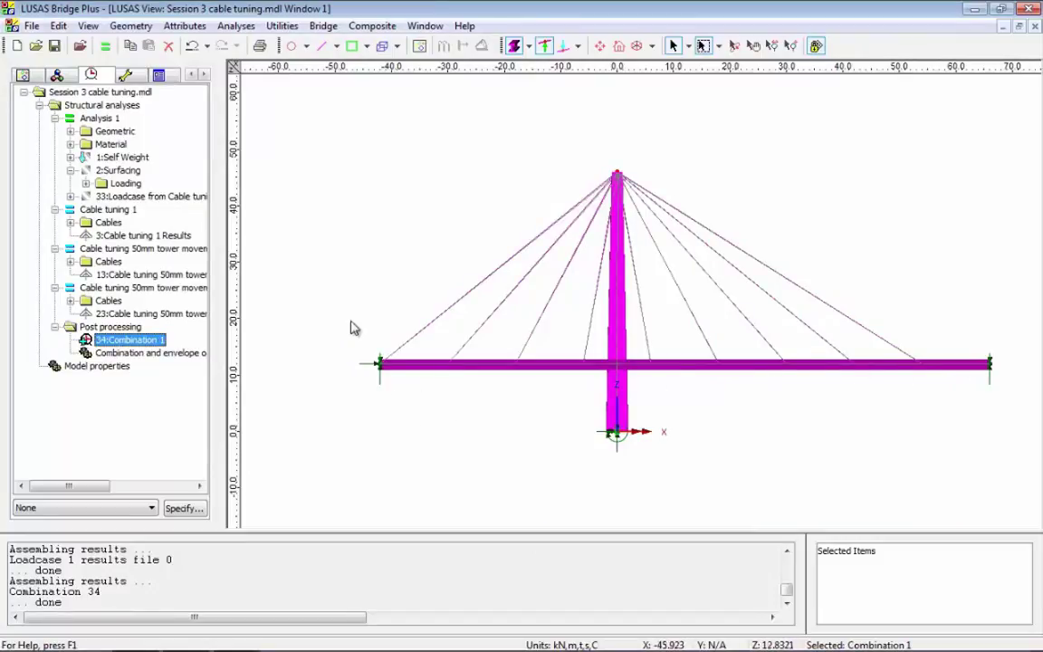
{"action": "left_click", "coordinate": [193, 75]}
{"action": "left_click", "coordinate": [40, 77]}
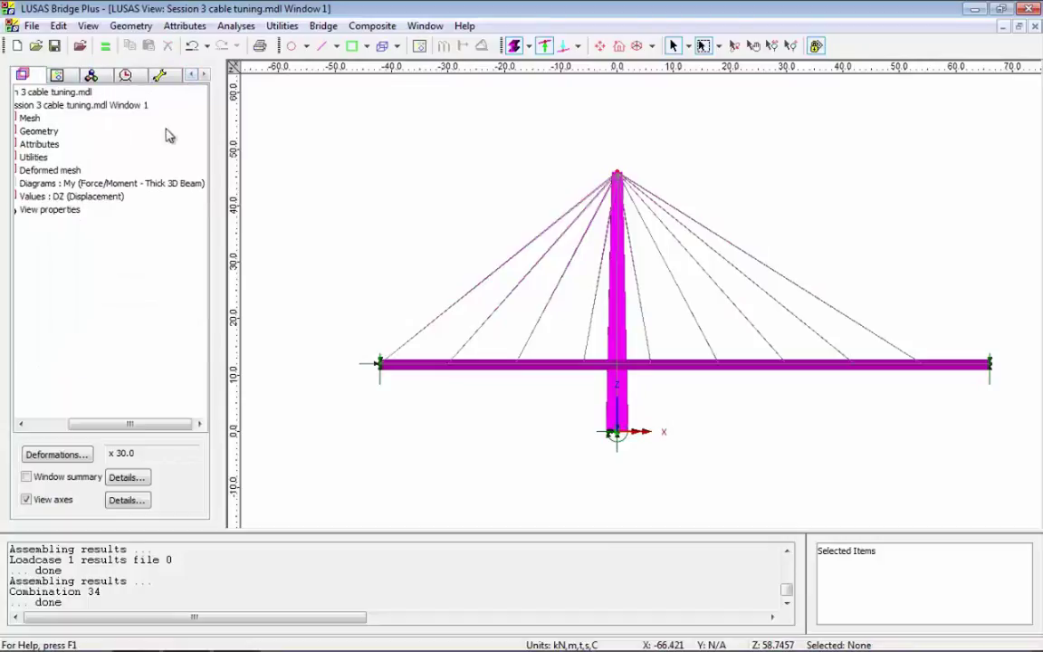
Step: Set the diagram layer to Force/Moment - Bar Fx, labelling cable forces 1.353E3 to 4.931E3
{"action": "right_click", "coordinate": [122, 185]}
{"action": "left_click", "coordinate": [165, 308]}
{"action": "left_click", "coordinate": [305, 171]}
{"action": "left_click", "coordinate": [278, 208]}
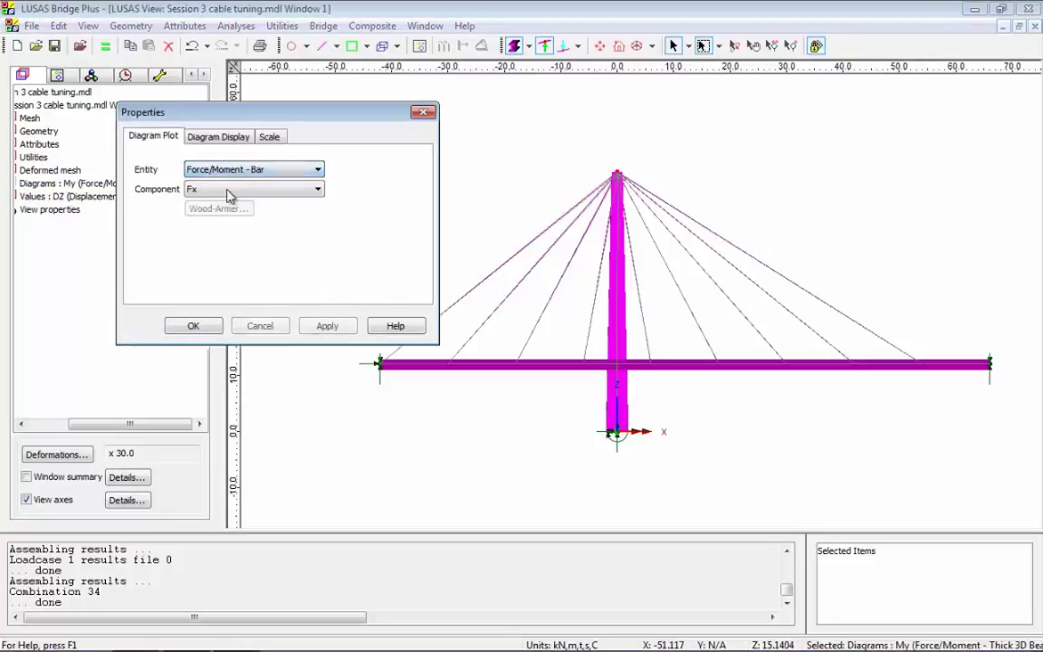
{"action": "left_click", "coordinate": [207, 325]}
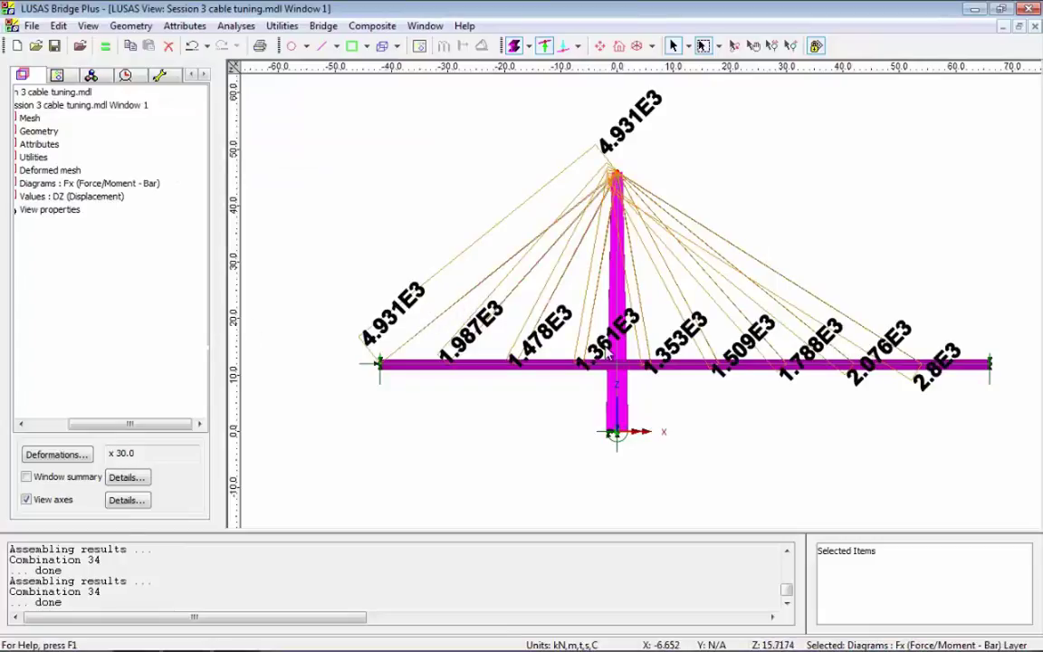